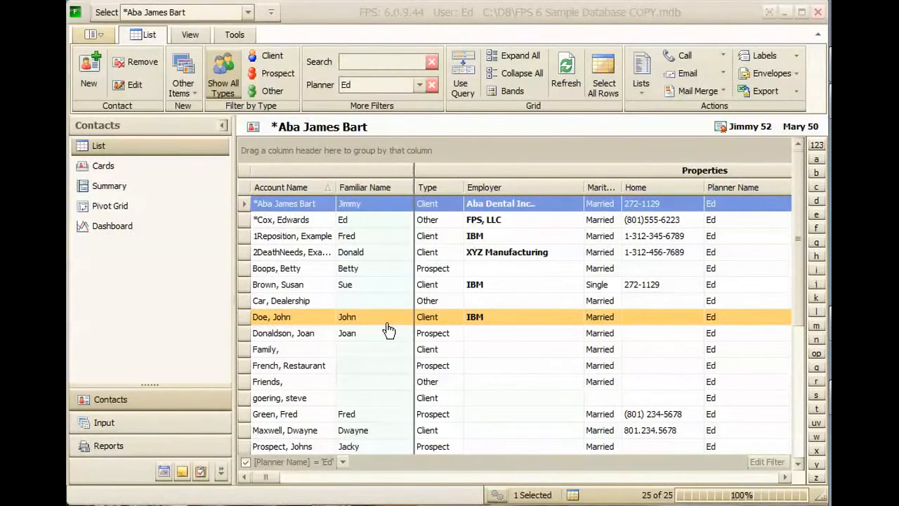
Step: Open the program options and reposition the dialog so all of its settings are in view
{"action": "left_click", "coordinate": [90, 35]}
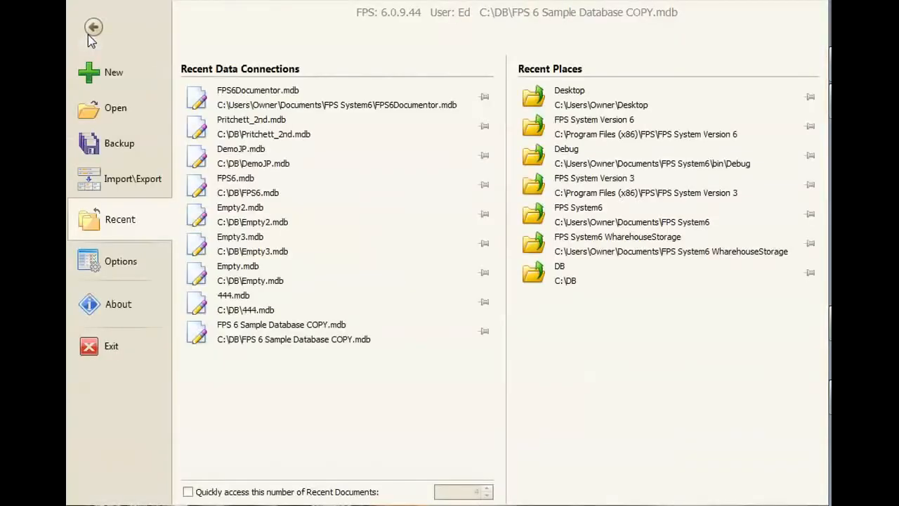
{"action": "left_click", "coordinate": [96, 28]}
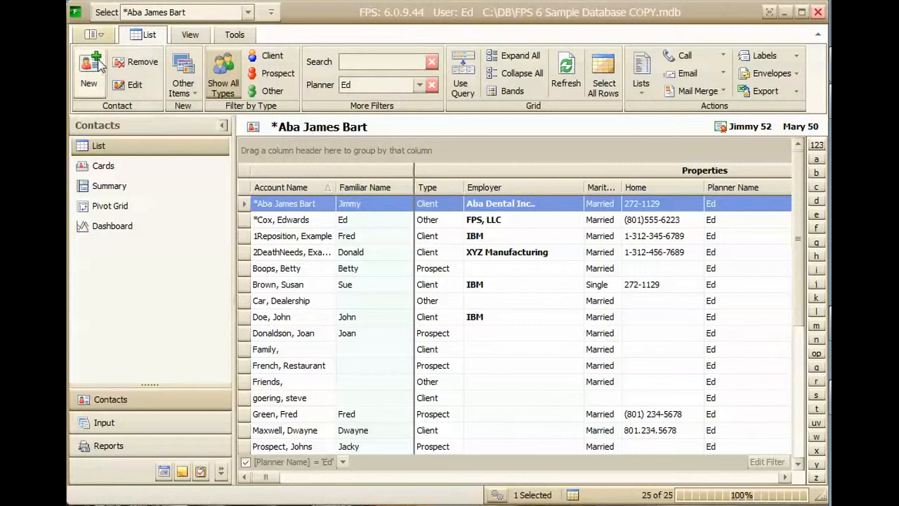
{"action": "left_click", "coordinate": [97, 35]}
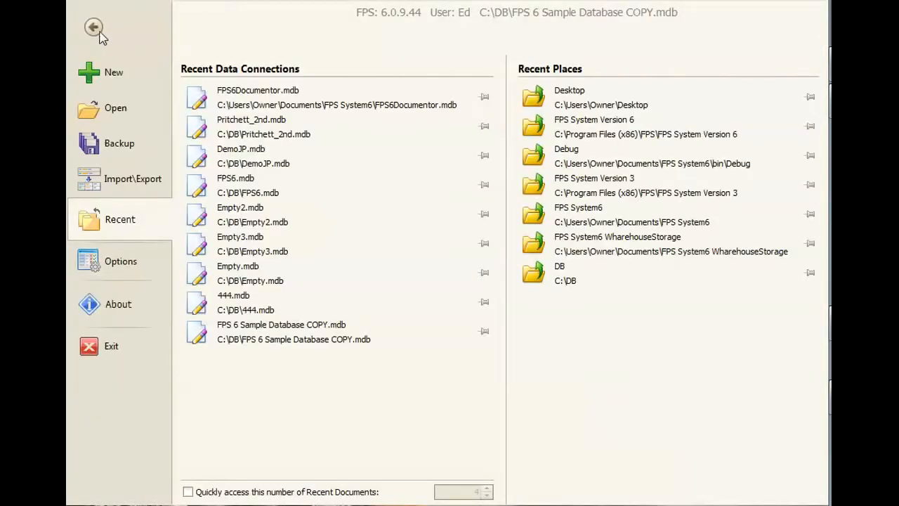
{"action": "left_click", "coordinate": [120, 266]}
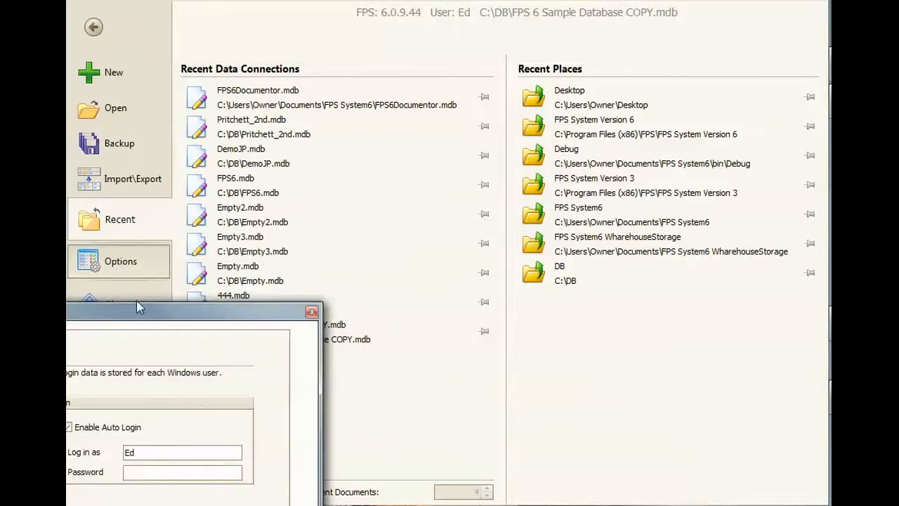
{"action": "left_click_drag", "start_coordinate": [137, 311], "coordinate": [376, 108]}
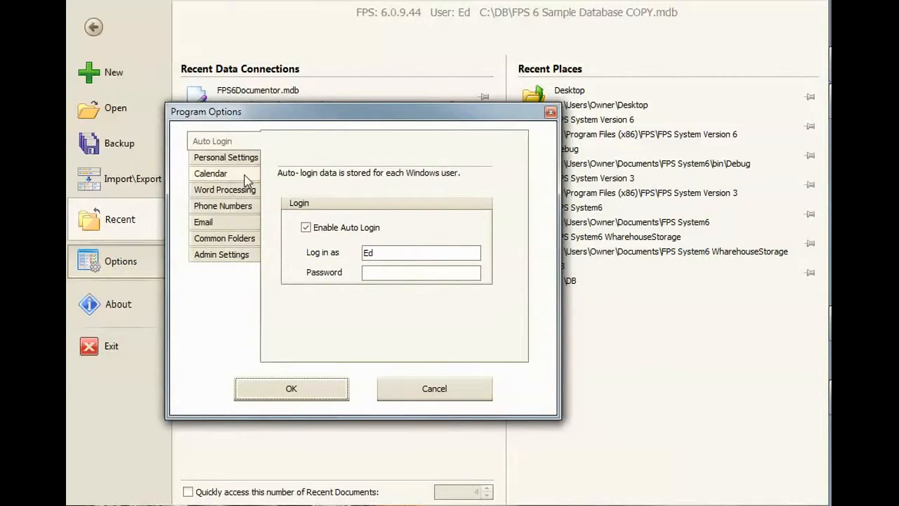
{"action": "left_click_drag", "start_coordinate": [292, 120], "coordinate": [377, 104]}
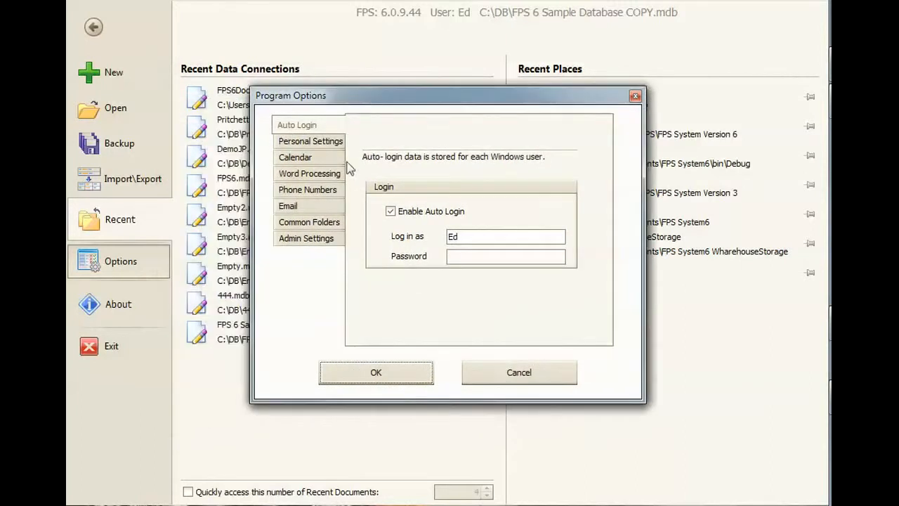
Step: Examine the Auto Login settings, including the enable option, the login name and the password field
{"action": "left_click", "coordinate": [391, 213]}
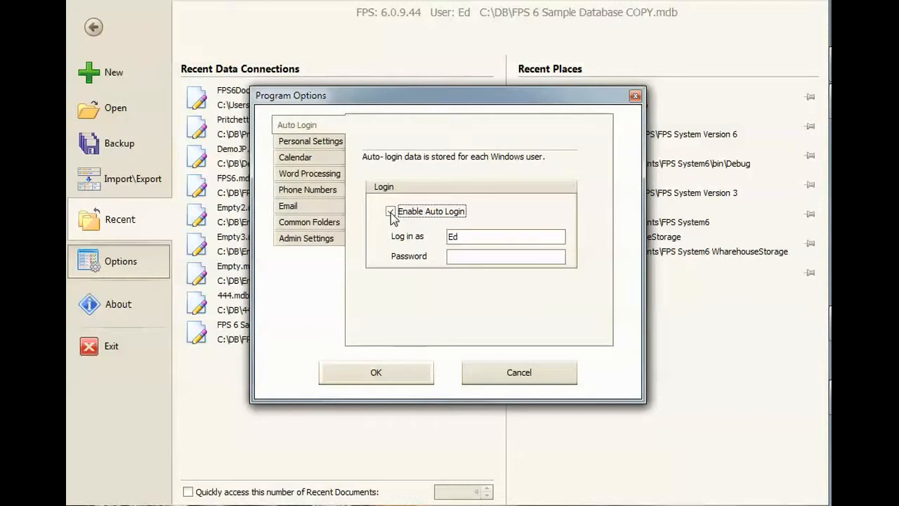
{"action": "double_click", "coordinate": [465, 237]}
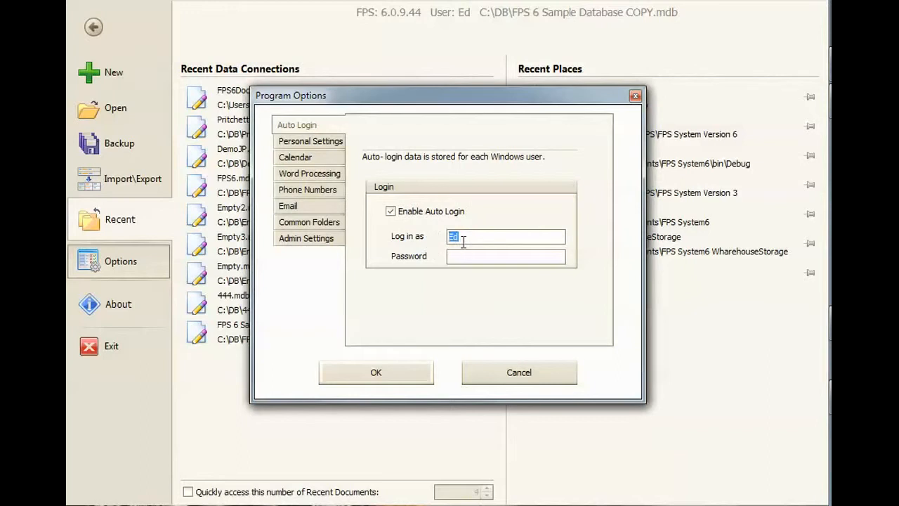
{"action": "left_click", "coordinate": [464, 238]}
{"action": "left_click_drag", "start_coordinate": [464, 237], "coordinate": [449, 238]}
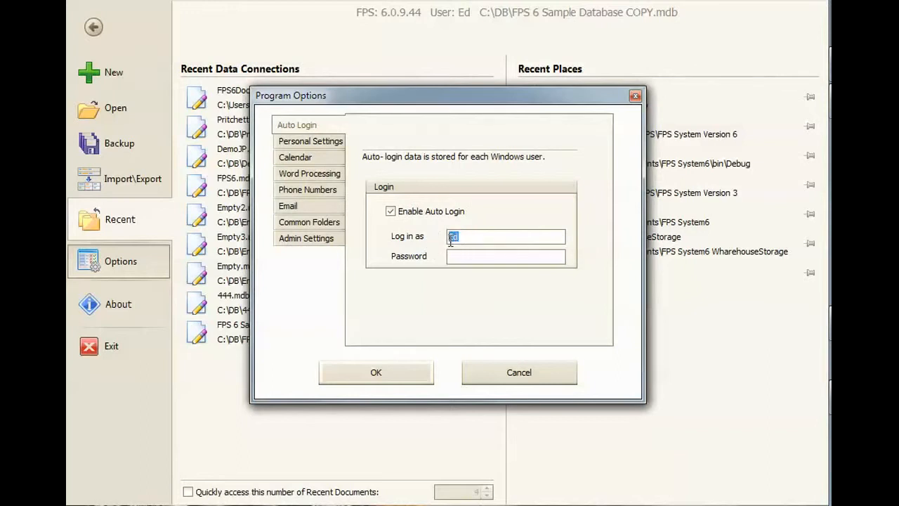
{"action": "left_click", "coordinate": [392, 212]}
{"action": "left_click", "coordinate": [465, 256]}
{"action": "left_click", "coordinate": [435, 257]}
Step: Open the planner's password and contact record from Personal Settings and bring its window fully into view
{"action": "left_click", "coordinate": [304, 143]}
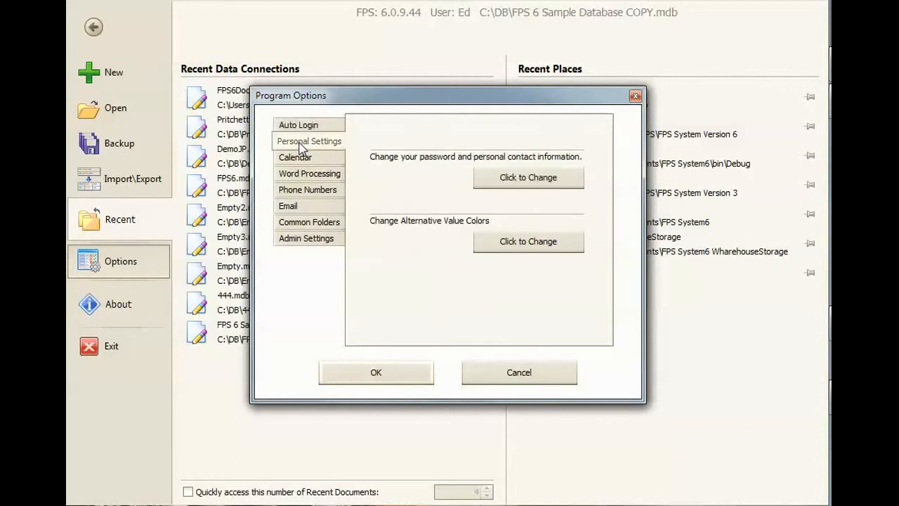
{"action": "left_click", "coordinate": [511, 178]}
{"action": "left_click_drag", "start_coordinate": [102, 143], "coordinate": [433, 23]}
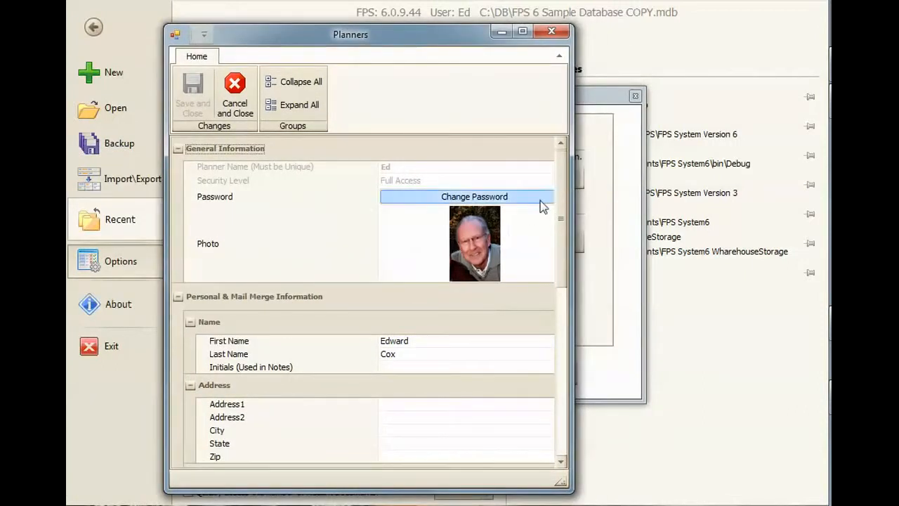
Step: Examine the planner record's general information, name, address, phone, email, website and custom text fields
{"action": "scroll", "coordinate": [559, 203], "scroll_direction": "down", "scroll_amount": 2}
{"action": "scroll", "coordinate": [555, 207], "scroll_direction": "up", "scroll_amount": 2}
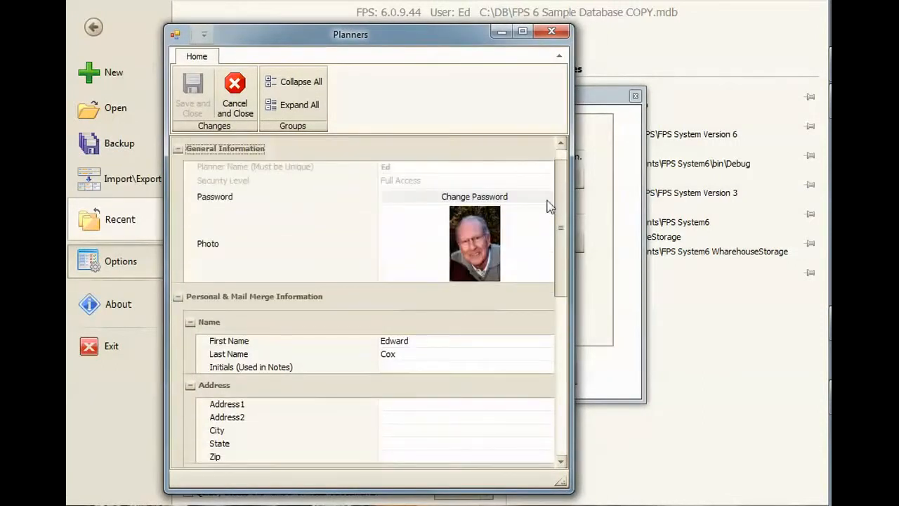
{"action": "scroll", "coordinate": [548, 224], "scroll_direction": "down", "scroll_amount": 4}
{"action": "scroll", "coordinate": [547, 235], "scroll_direction": "up", "scroll_amount": 4}
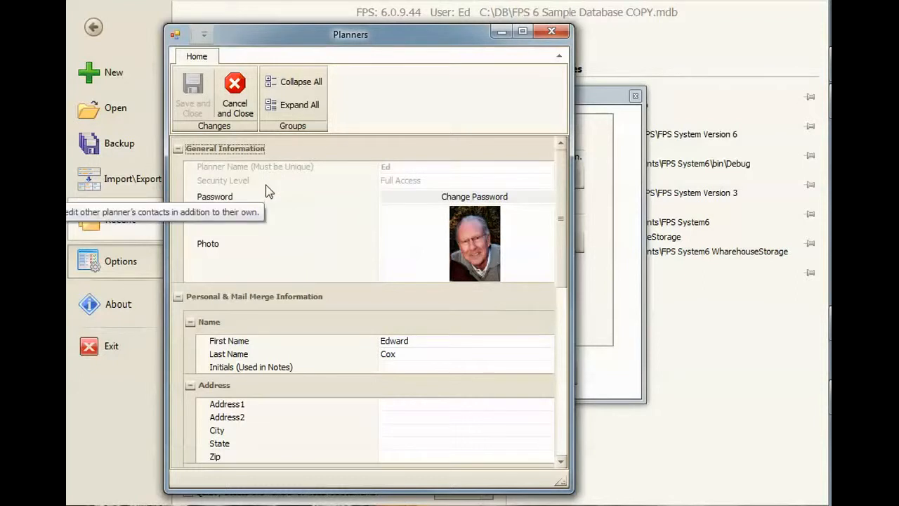
{"action": "left_click", "coordinate": [435, 354]}
{"action": "left_click", "coordinate": [437, 443]}
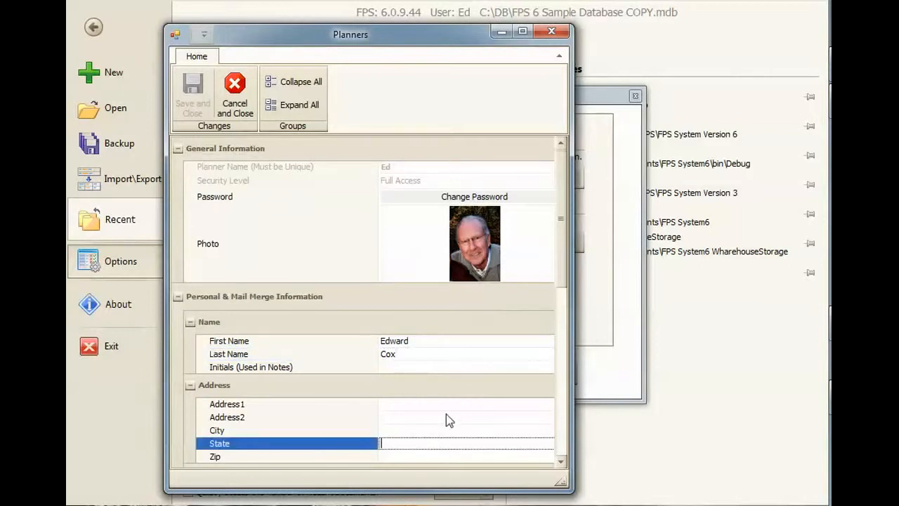
{"action": "mouse_move", "coordinate": [567, 265]}
{"action": "left_mouse_down"}
{"action": "mouse_move", "coordinate": [560, 367]}
{"action": "mouse_move", "coordinate": [549, 398]}
{"action": "mouse_move", "coordinate": [566, 264]}
{"action": "left_mouse_up"}
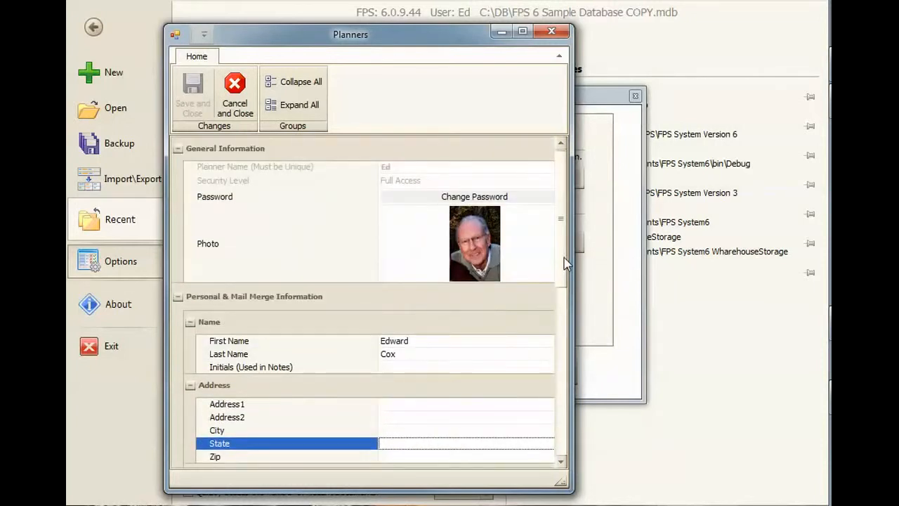
{"action": "scroll", "coordinate": [366, 316], "scroll_direction": "down", "scroll_amount": 6}
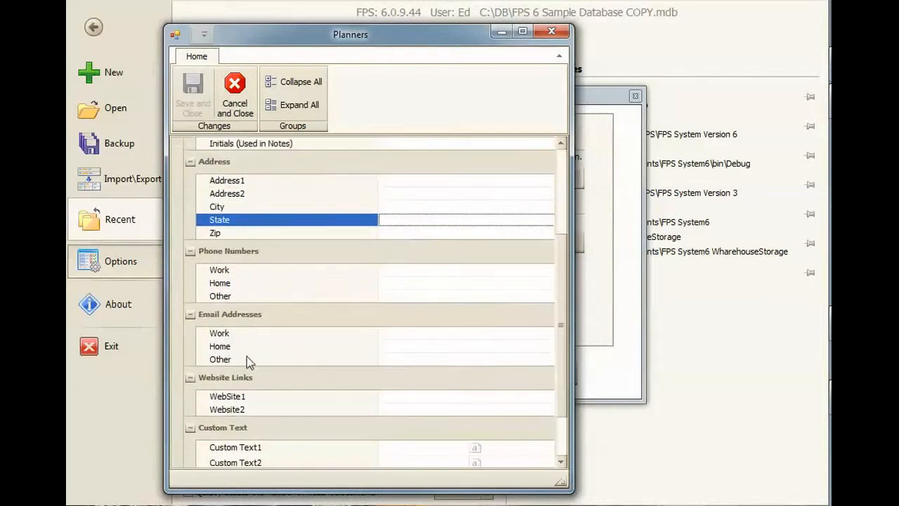
{"action": "scroll", "coordinate": [556, 304], "scroll_direction": "up", "scroll_amount": 6}
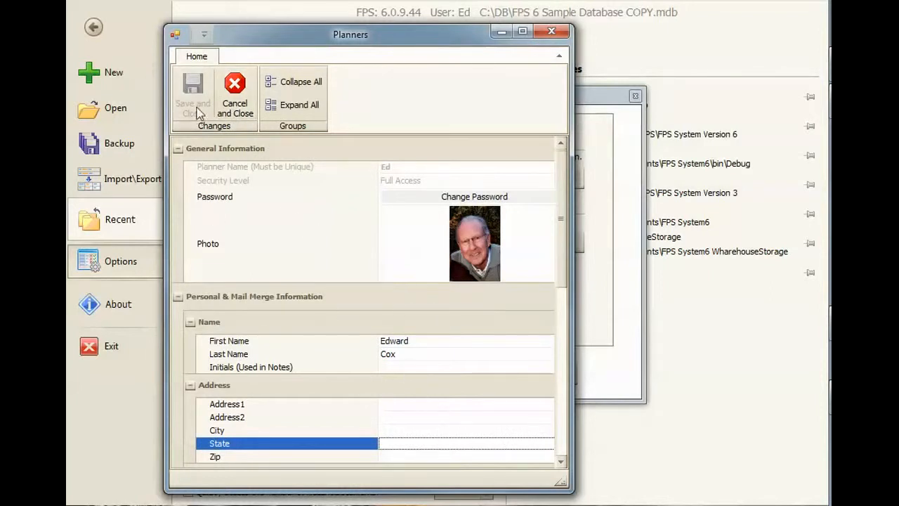
Step: Fill in the planner's initials used in notes, and save and close the record
{"action": "left_click", "coordinate": [390, 367]}
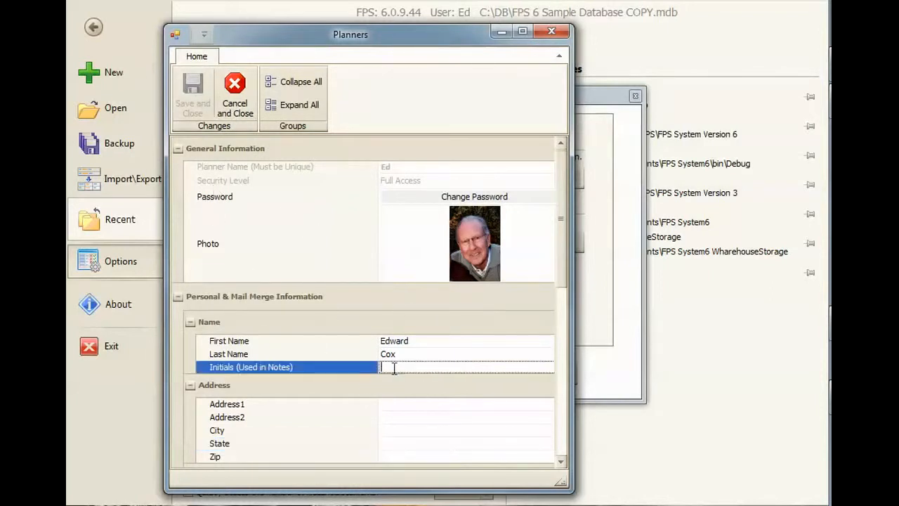
{"action": "type", "text": "JEC"}
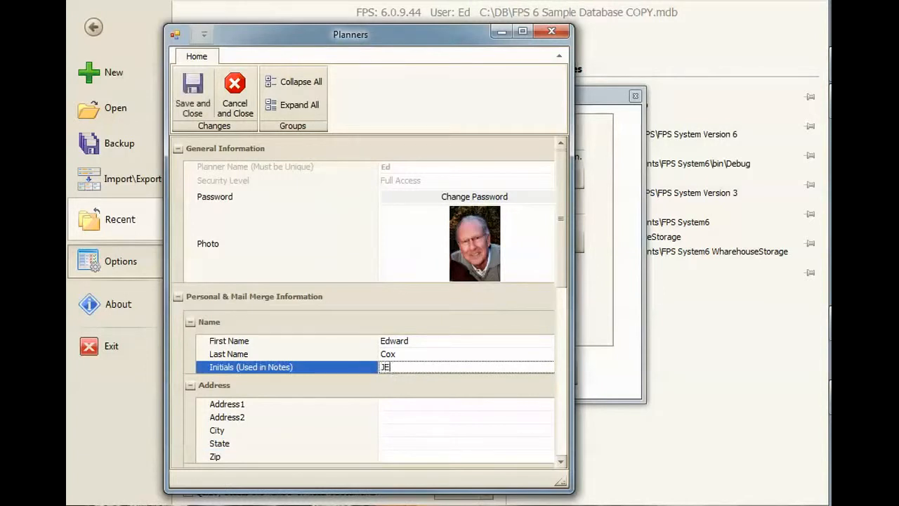
{"action": "left_click", "coordinate": [182, 103]}
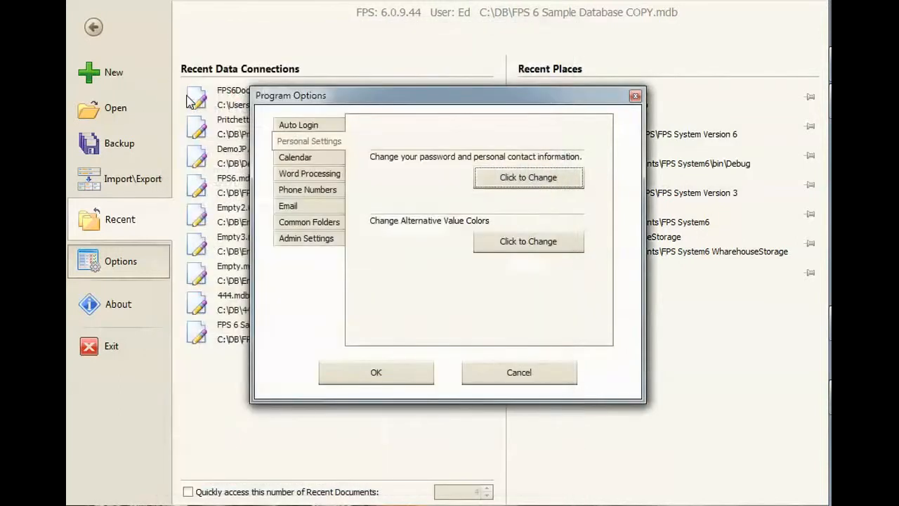
Step: Try back color 196, 189, 151 and fore color 192, 80, 77 for higher alternative values, and discard the color changes
{"action": "left_click", "coordinate": [527, 247]}
{"action": "left_click_drag", "start_coordinate": [154, 370], "coordinate": [365, 75]}
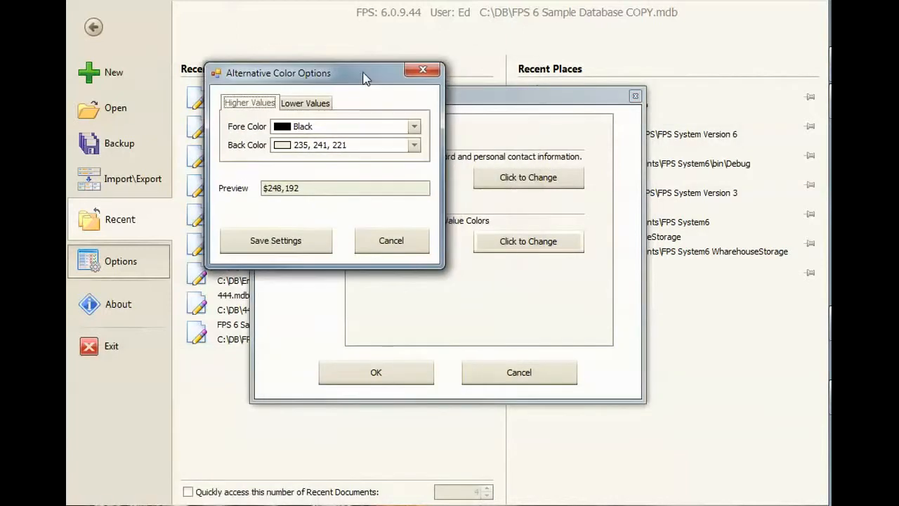
{"action": "left_click", "coordinate": [317, 147]}
{"action": "left_click", "coordinate": [324, 256]}
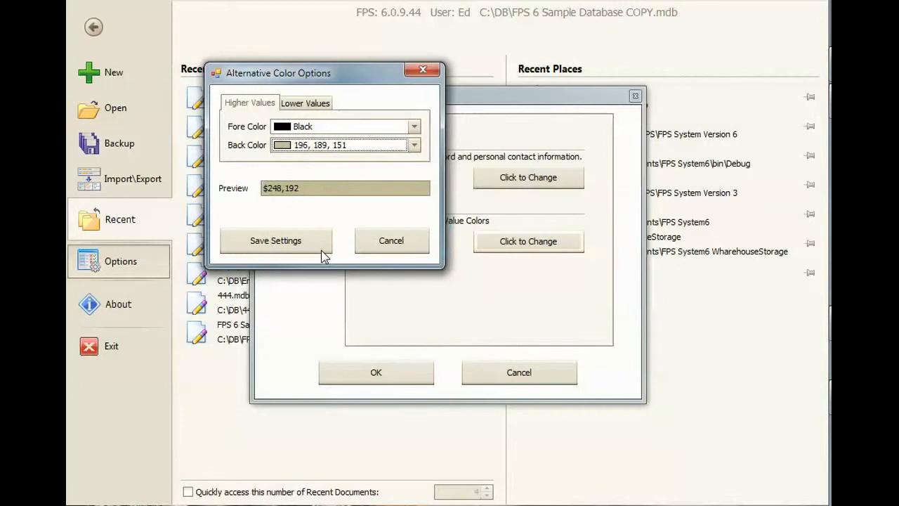
{"action": "left_click", "coordinate": [318, 127]}
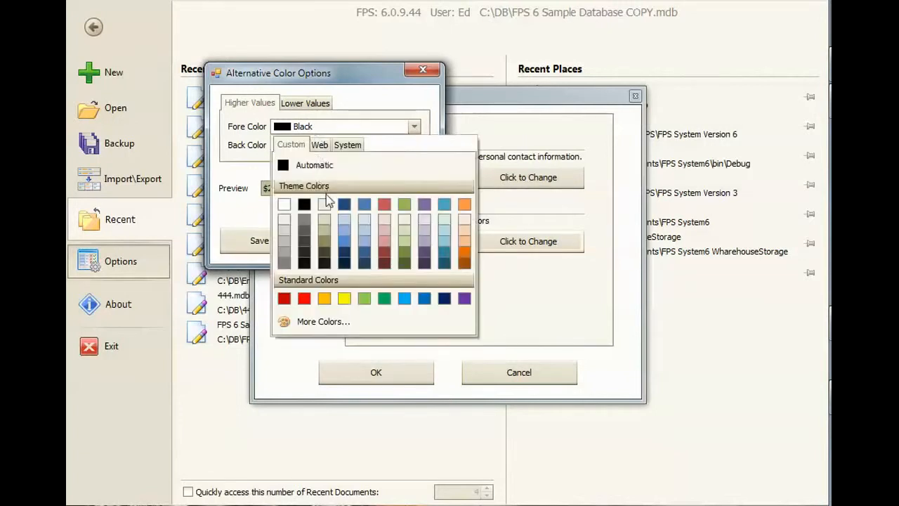
{"action": "left_click", "coordinate": [382, 203]}
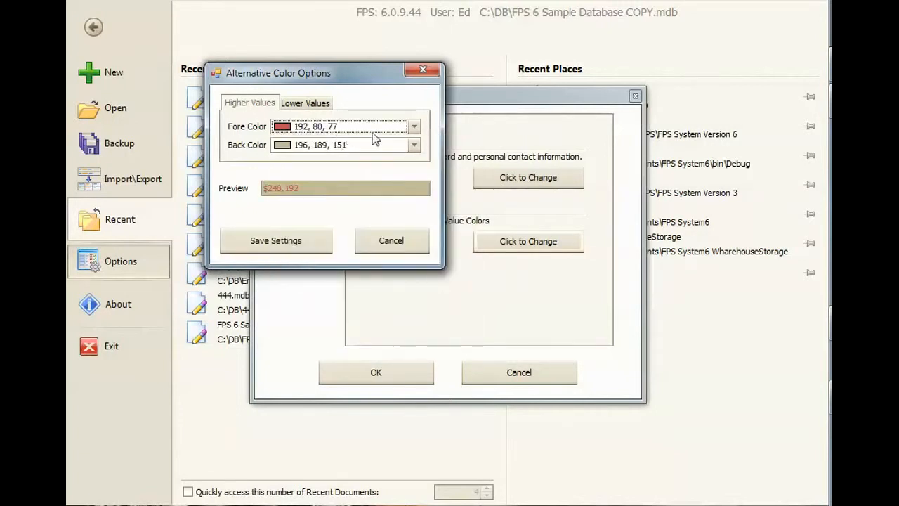
{"action": "left_click", "coordinate": [302, 104]}
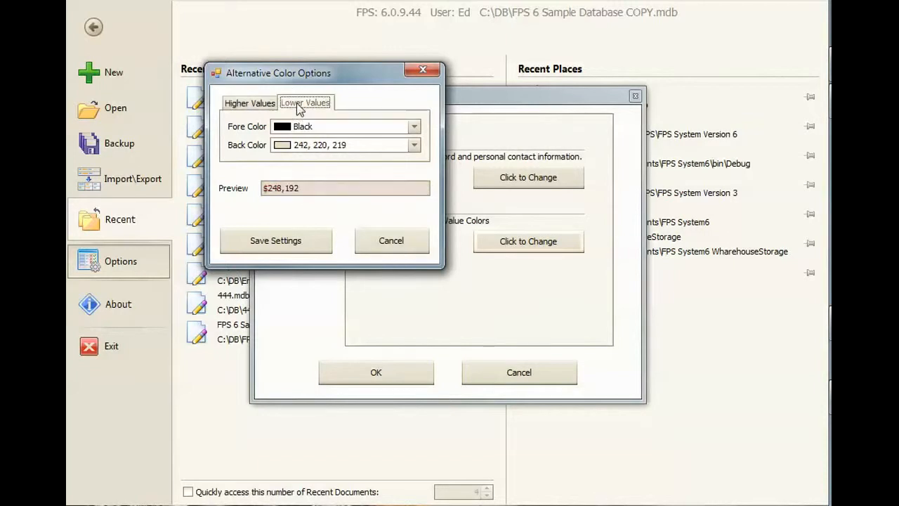
{"action": "left_click", "coordinate": [379, 244]}
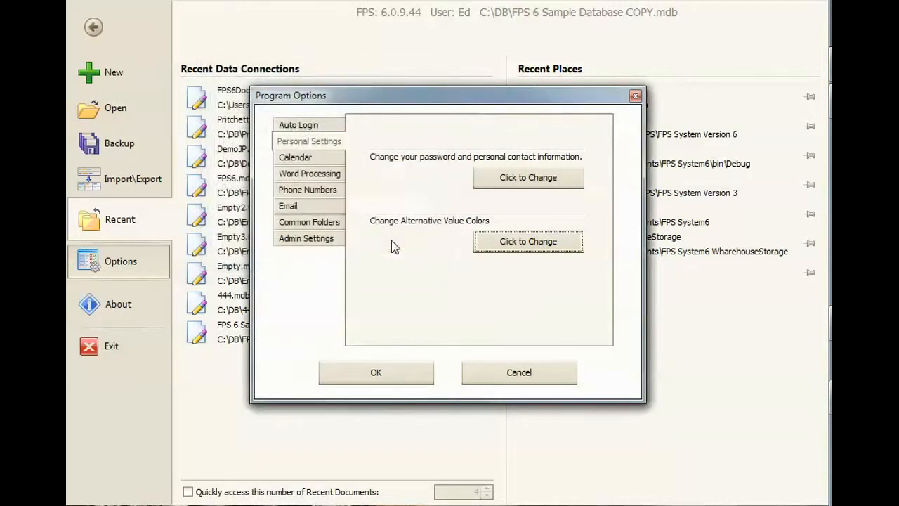
{"action": "left_click", "coordinate": [517, 241]}
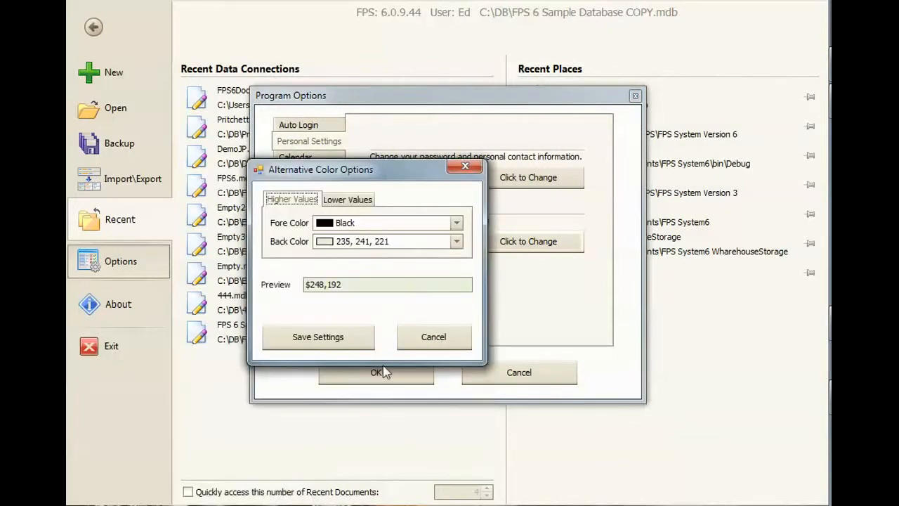
{"action": "left_click", "coordinate": [422, 342]}
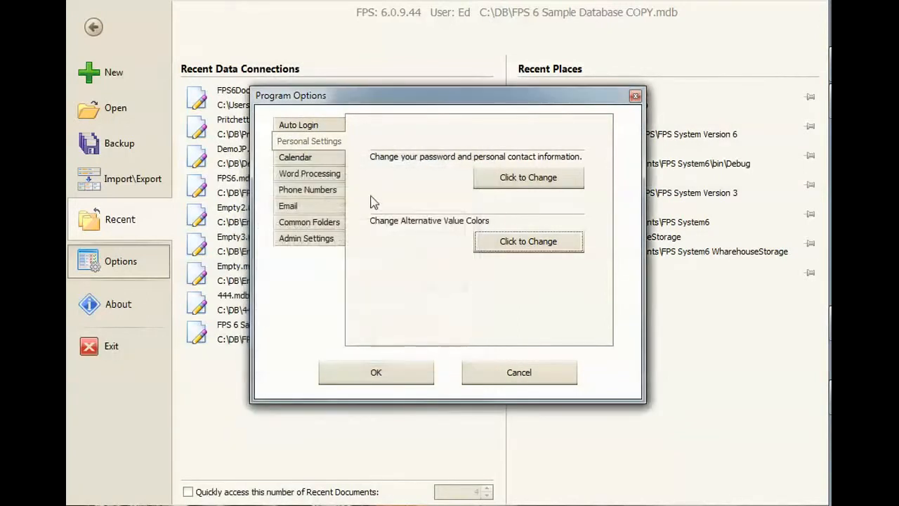
Step: Review the calendar settings and the word processing defaults for font, margins and page setup
{"action": "left_click", "coordinate": [294, 160]}
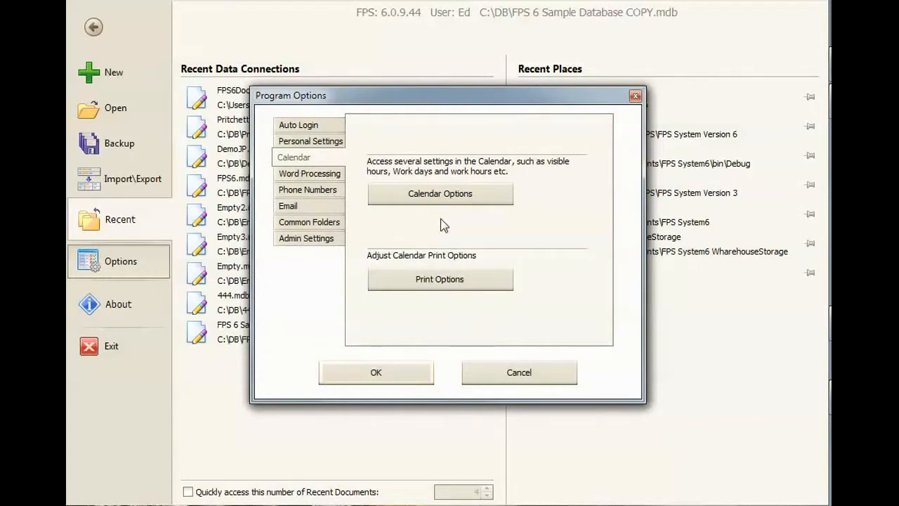
{"action": "left_click", "coordinate": [336, 173]}
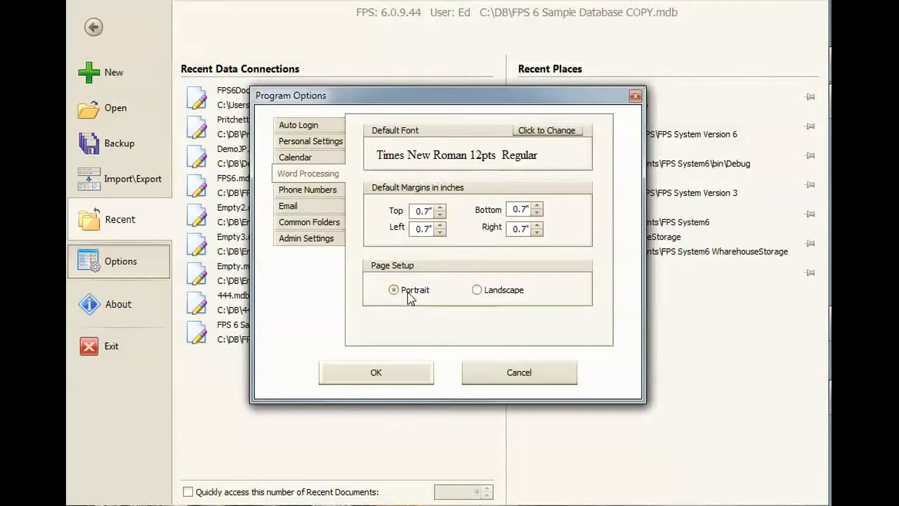
Step: Compare phone number entry with the phone mask off and on, leave it enabled, and check the outbound dialing sequence field
{"action": "left_click", "coordinate": [303, 189]}
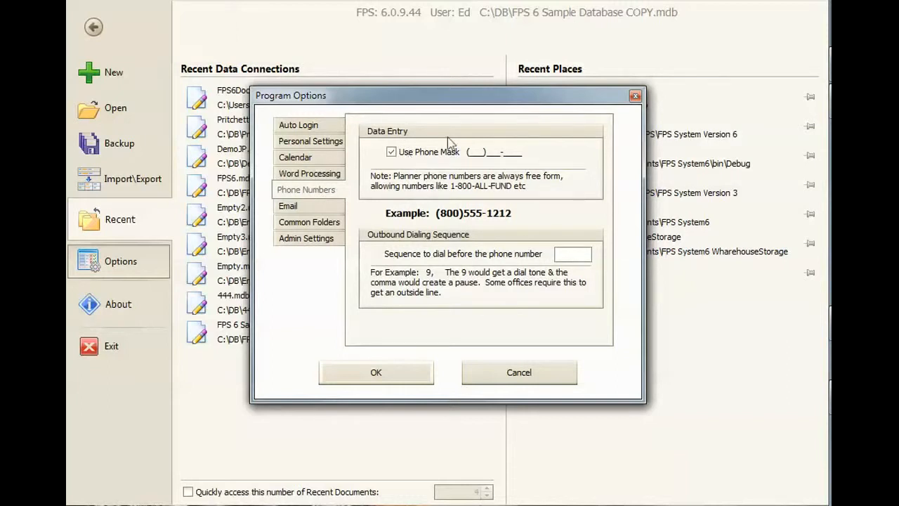
{"action": "left_click", "coordinate": [473, 158]}
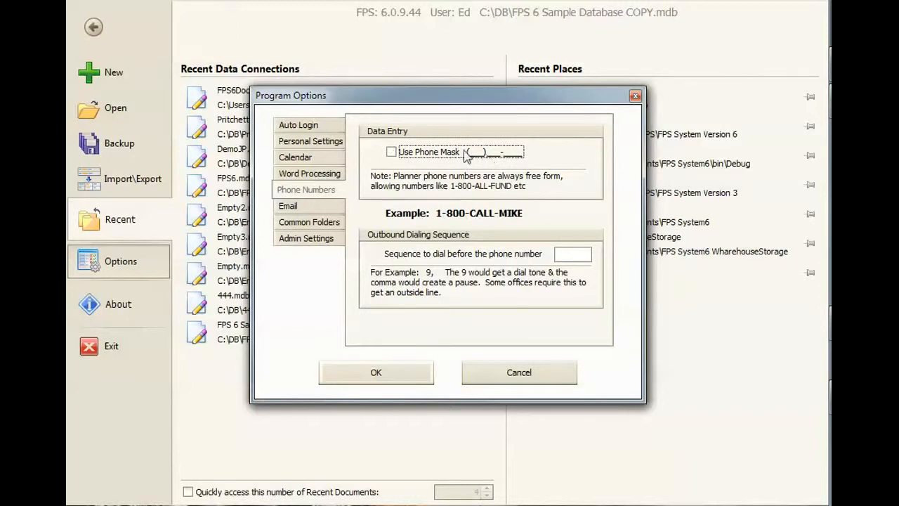
{"action": "left_click", "coordinate": [391, 152]}
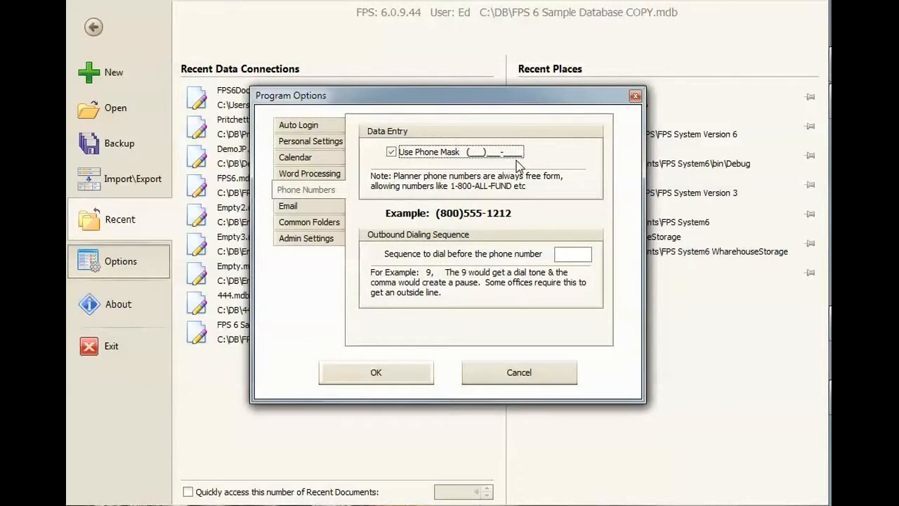
{"action": "left_click", "coordinate": [392, 152]}
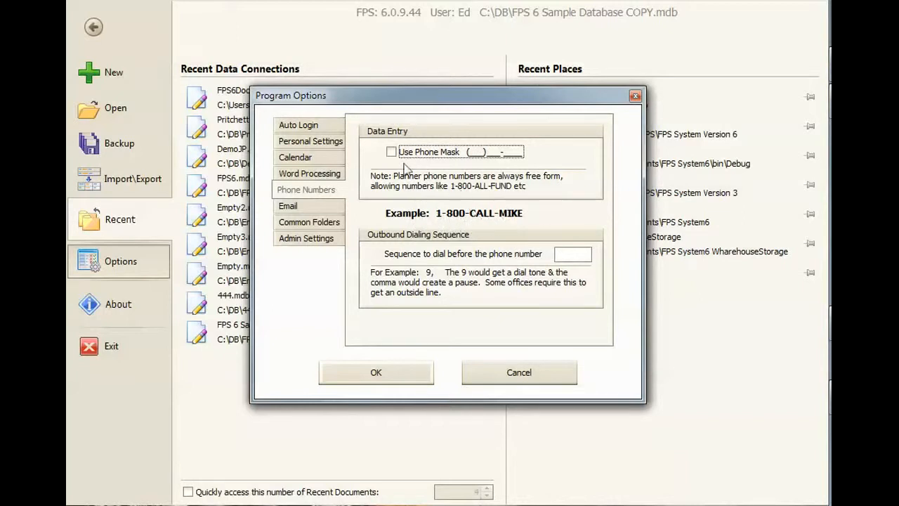
{"action": "left_click", "coordinate": [390, 153]}
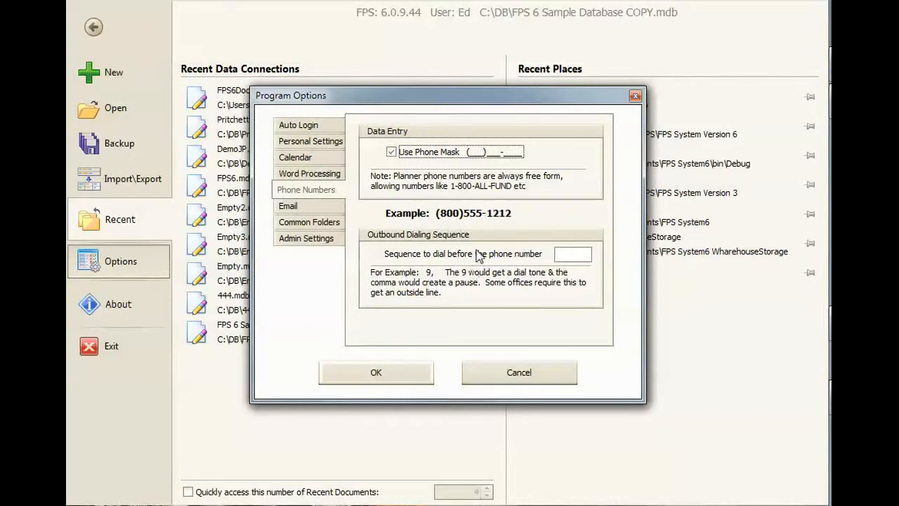
{"action": "left_click", "coordinate": [563, 257]}
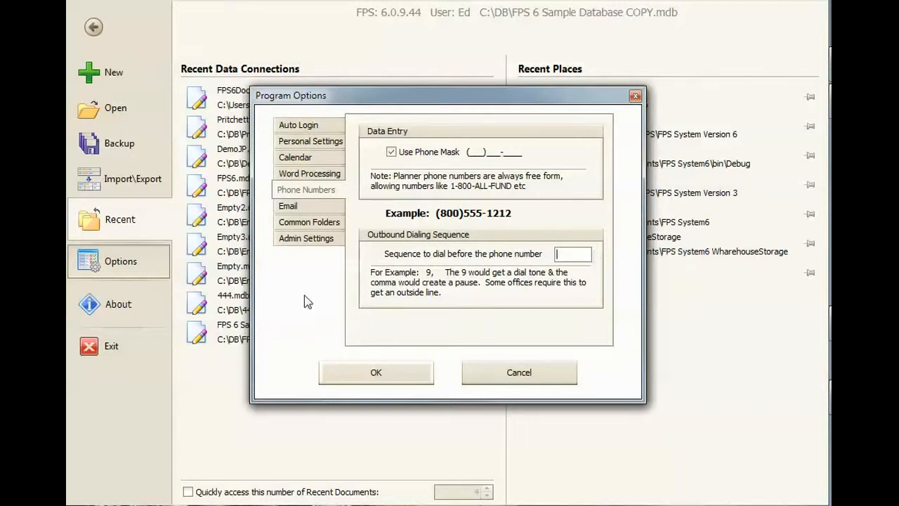
Step: Review the email separator character used when sending to more than one client
{"action": "left_click", "coordinate": [301, 205]}
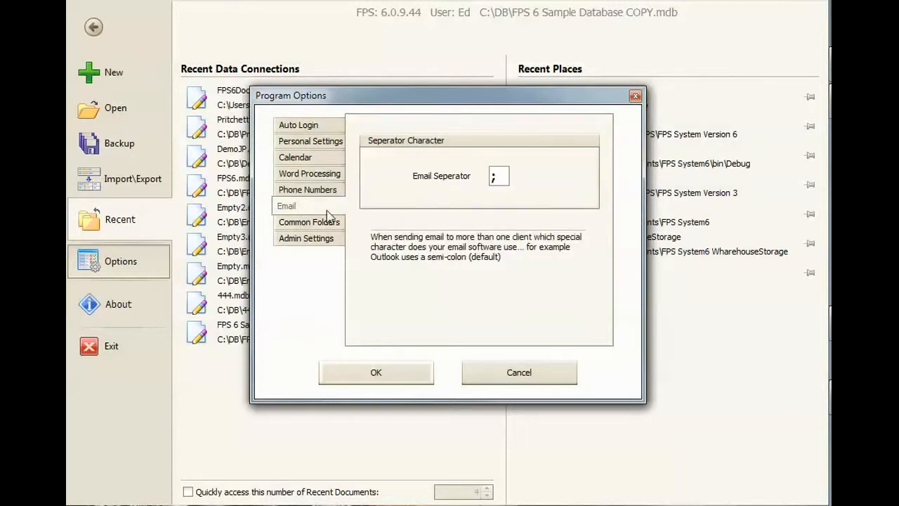
{"action": "left_click", "coordinate": [504, 177]}
Step: Change the common folder for saved word processing documents to the test folder under bin\Debug
{"action": "left_click", "coordinate": [291, 225]}
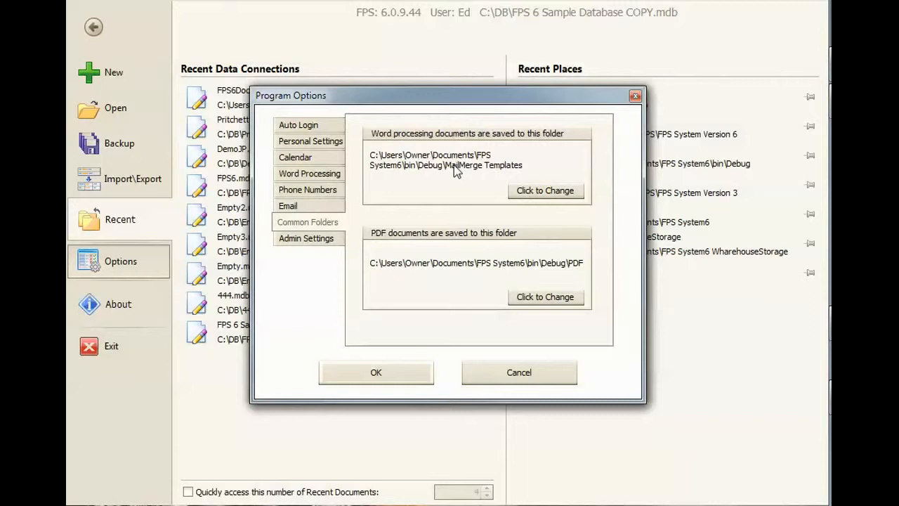
{"action": "left_click", "coordinate": [536, 192]}
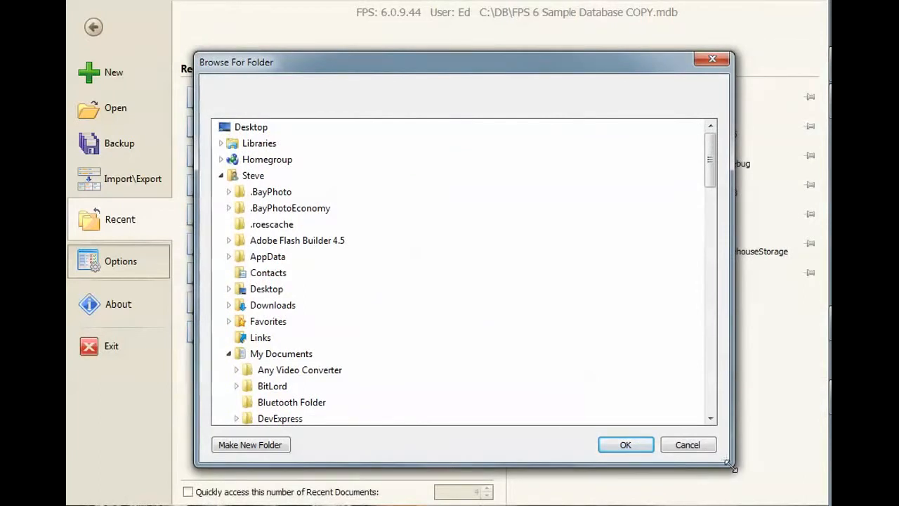
{"action": "left_click_drag", "start_coordinate": [733, 473], "coordinate": [627, 455]}
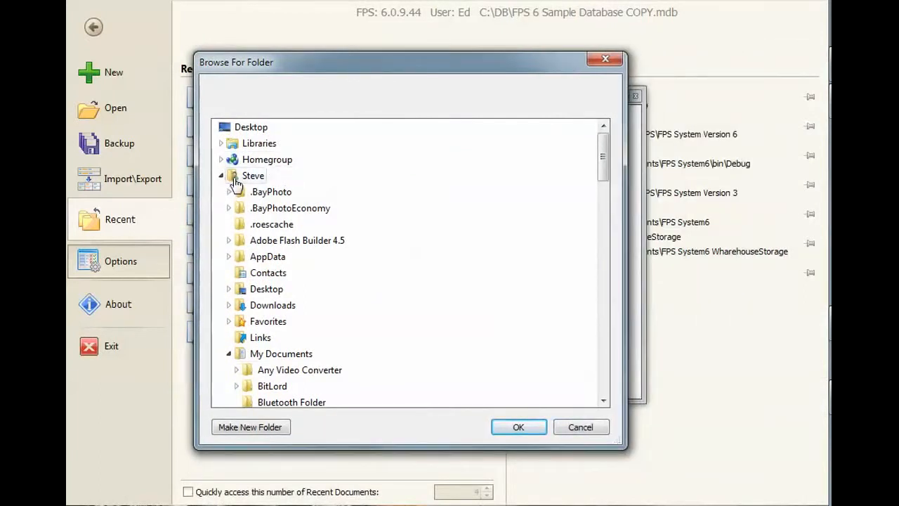
{"action": "left_click_drag", "start_coordinate": [602, 167], "coordinate": [603, 238]}
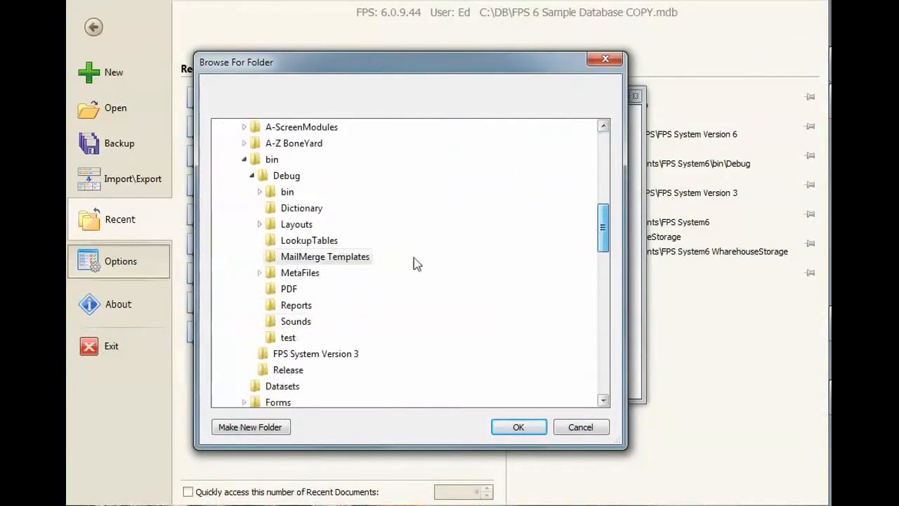
{"action": "left_click", "coordinate": [295, 305]}
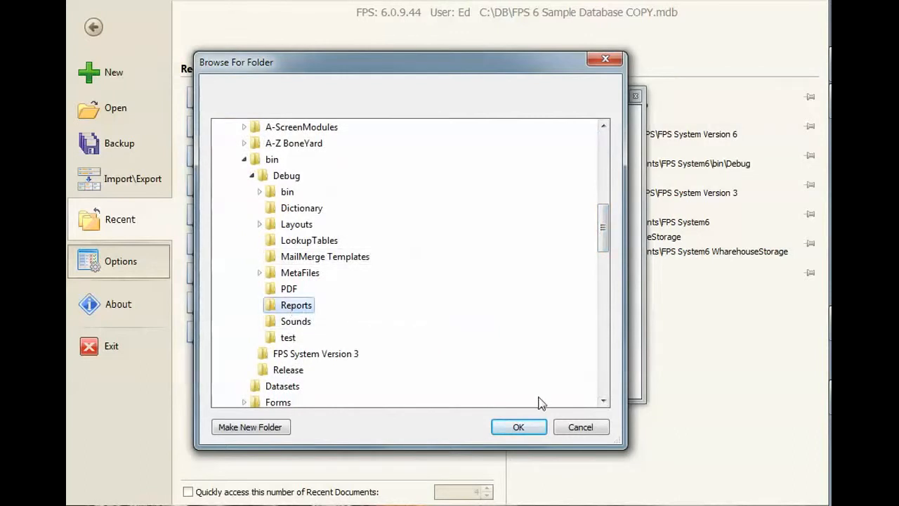
{"action": "left_click", "coordinate": [283, 337]}
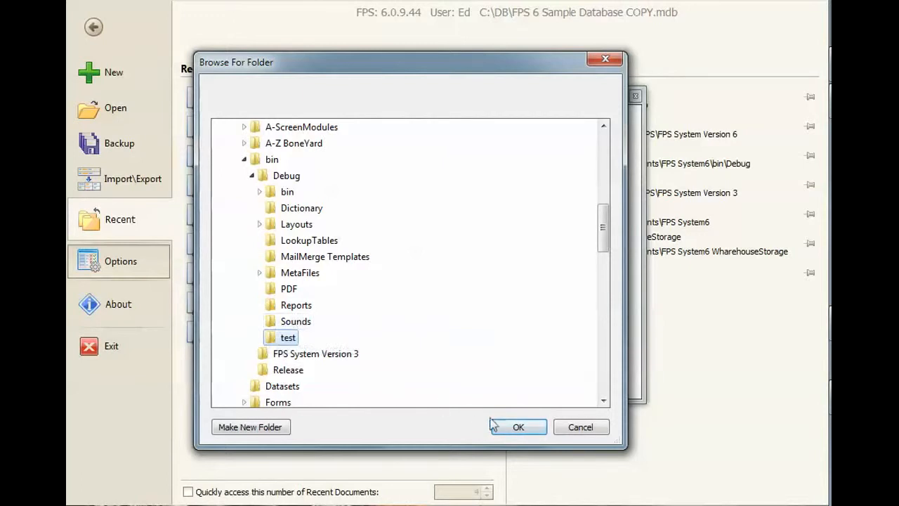
{"action": "left_click", "coordinate": [531, 431]}
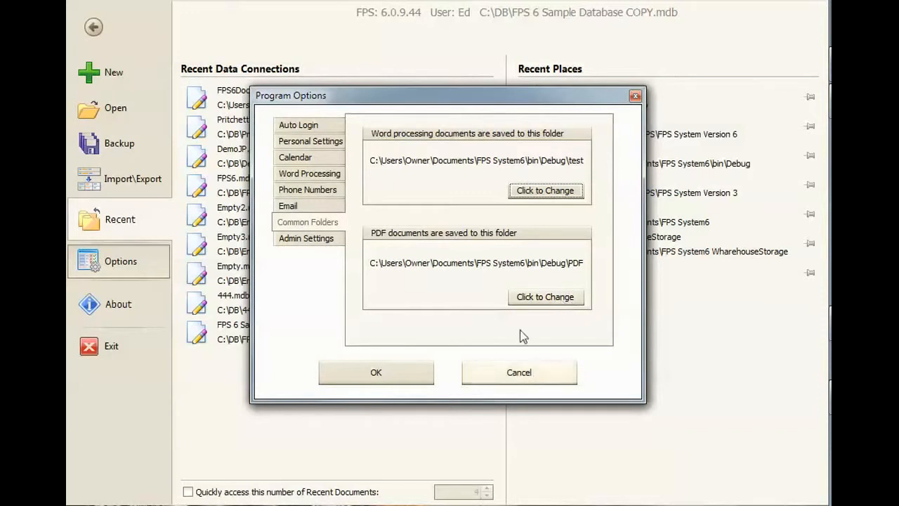
Step: Open the global security and company settings and keep user passwords at the logon screen as Not Required
{"action": "left_click", "coordinate": [312, 241]}
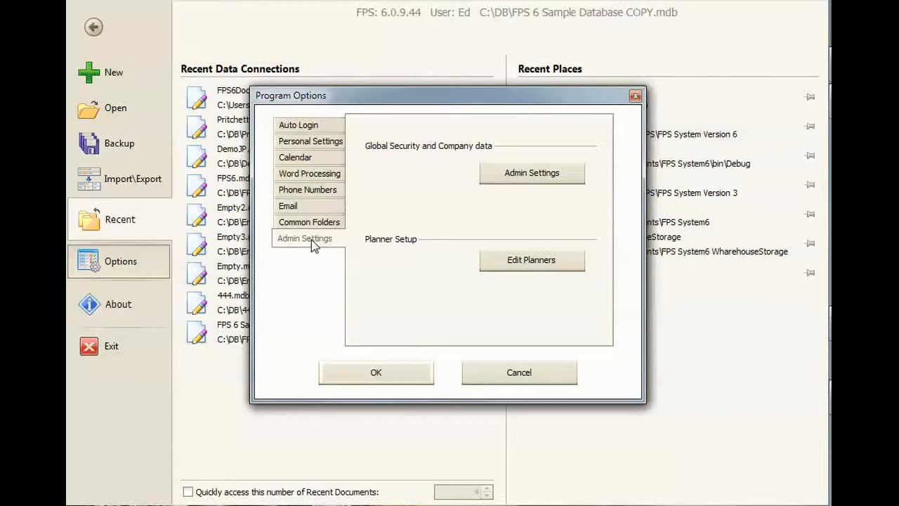
{"action": "left_click", "coordinate": [515, 182]}
{"action": "left_click_drag", "start_coordinate": [220, 181], "coordinate": [383, 41]}
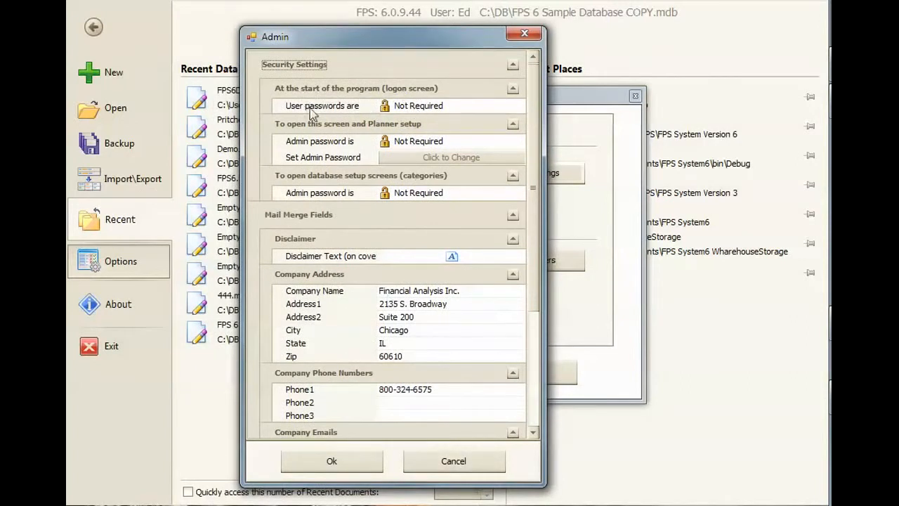
{"action": "left_click", "coordinate": [408, 111]}
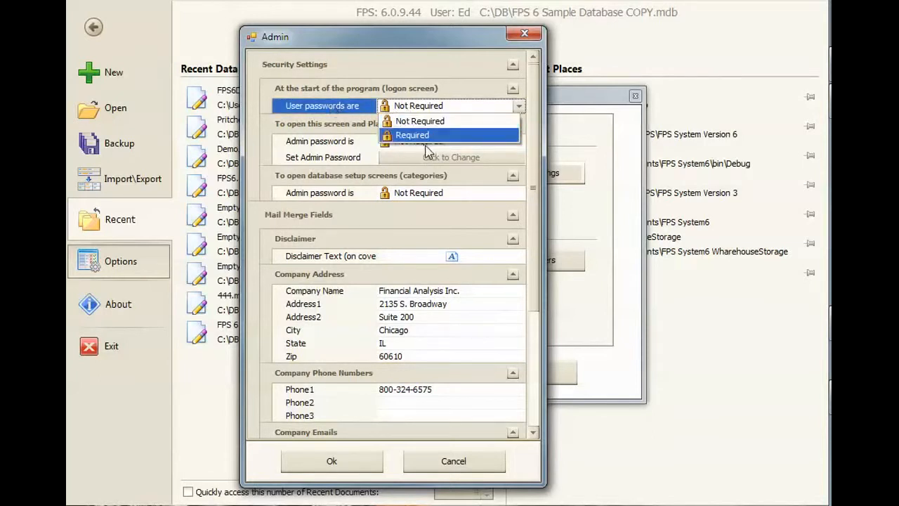
{"action": "left_click", "coordinate": [420, 123]}
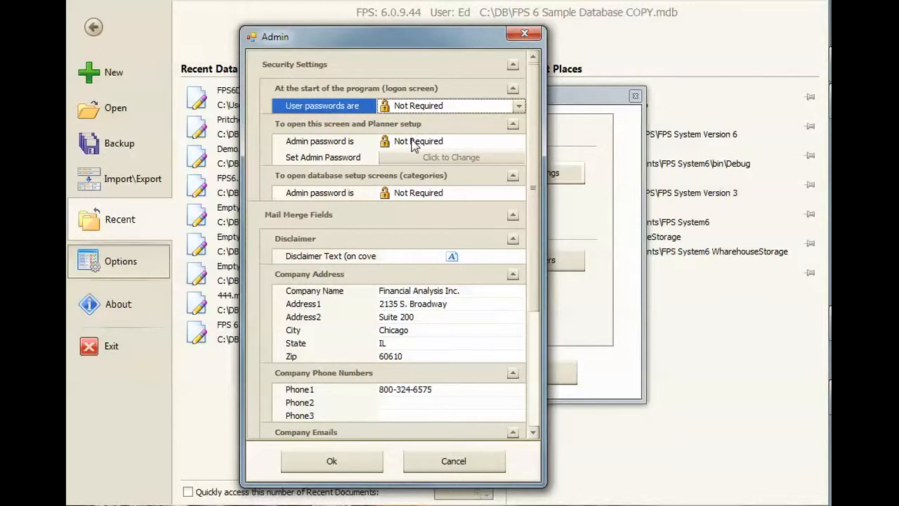
Step: Set the admin password for opening the admin screen and Planner setup to Required
{"action": "left_click", "coordinate": [334, 144]}
{"action": "left_click", "coordinate": [397, 144]}
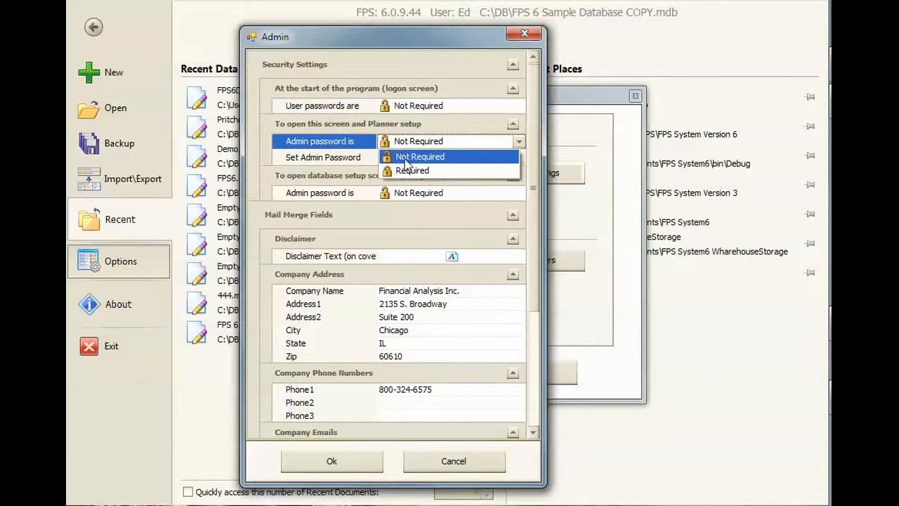
{"action": "left_click", "coordinate": [328, 139]}
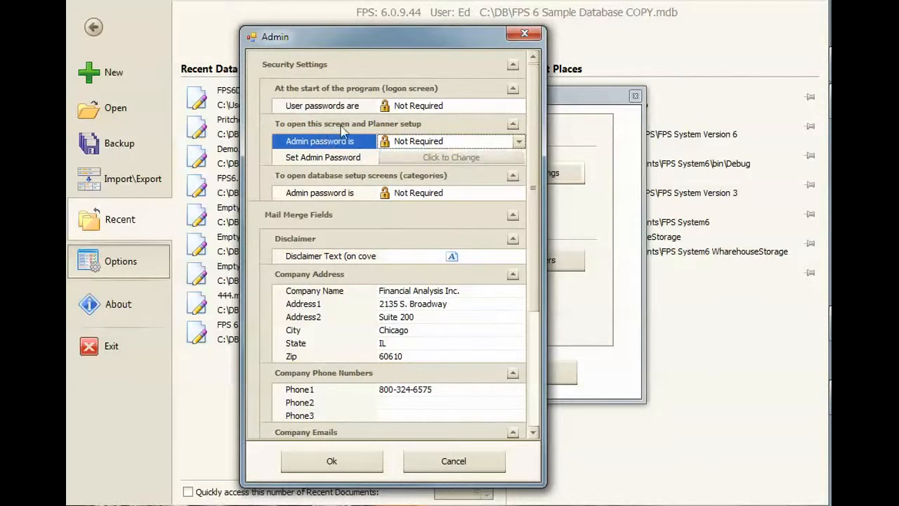
{"action": "left_click", "coordinate": [413, 144]}
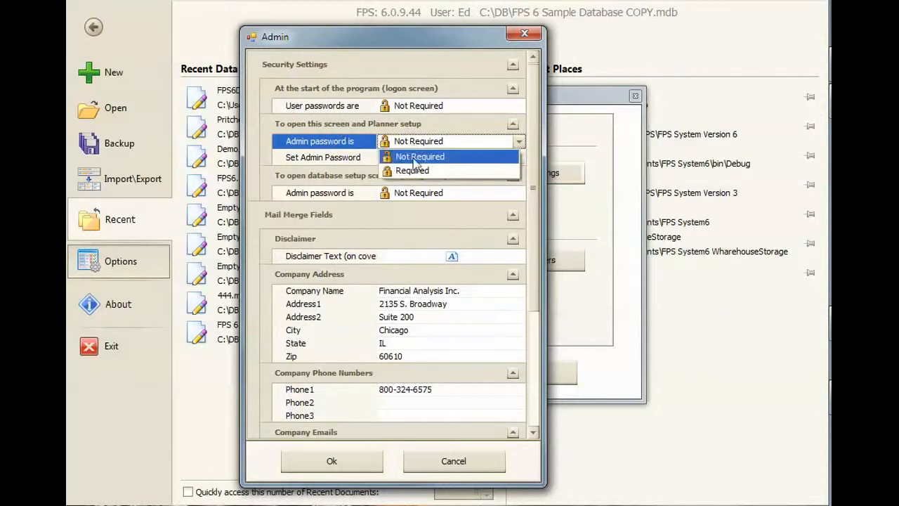
{"action": "left_click", "coordinate": [414, 171]}
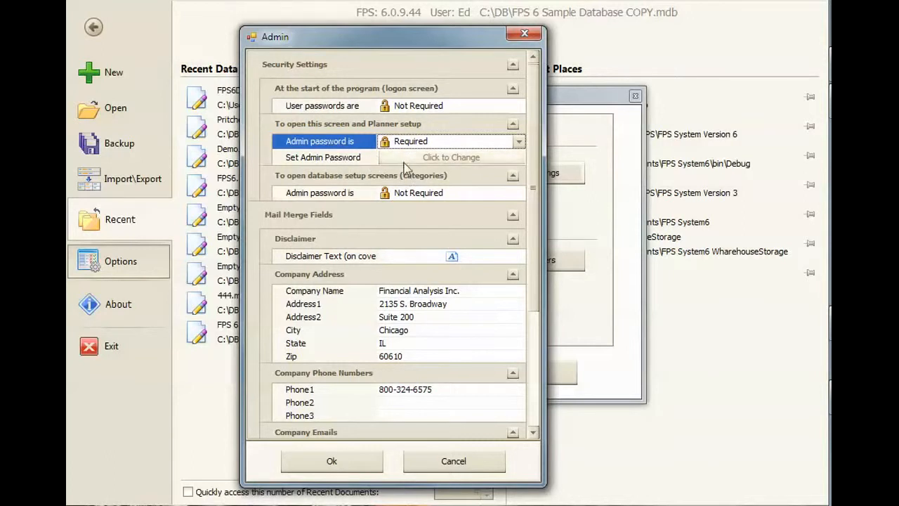
Step: Set a new admin password, entering and confirming it in the password fields
{"action": "left_click", "coordinate": [406, 157]}
{"action": "left_click_drag", "start_coordinate": [121, 400], "coordinate": [373, 183]}
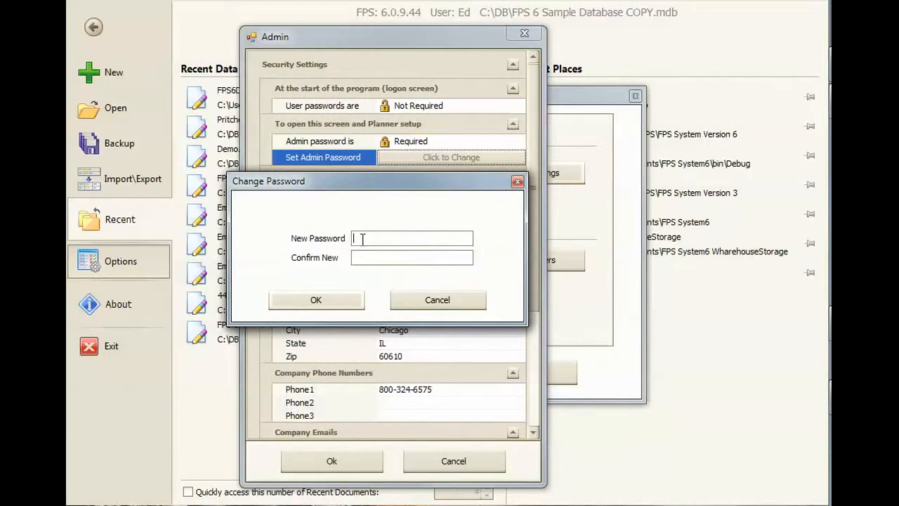
{"action": "type", "text": "********"}
{"action": "left_click", "coordinate": [317, 307]}
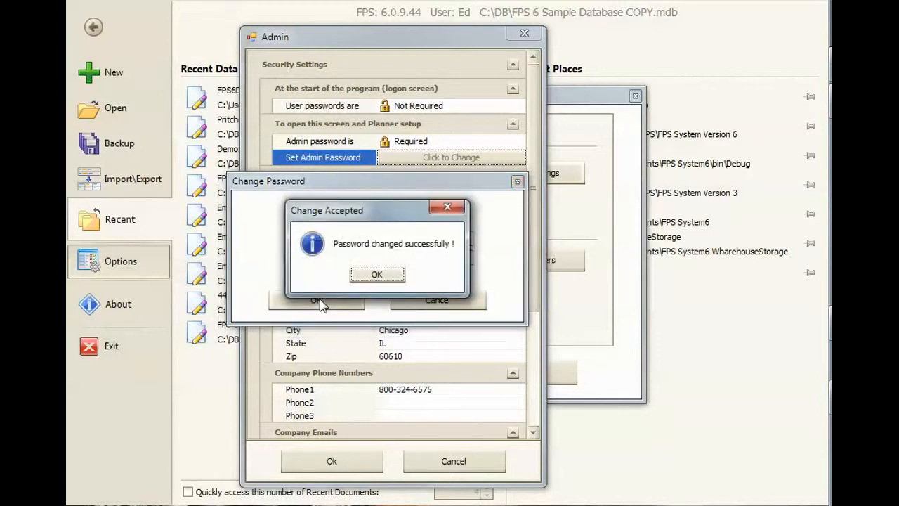
{"action": "left_click", "coordinate": [376, 275]}
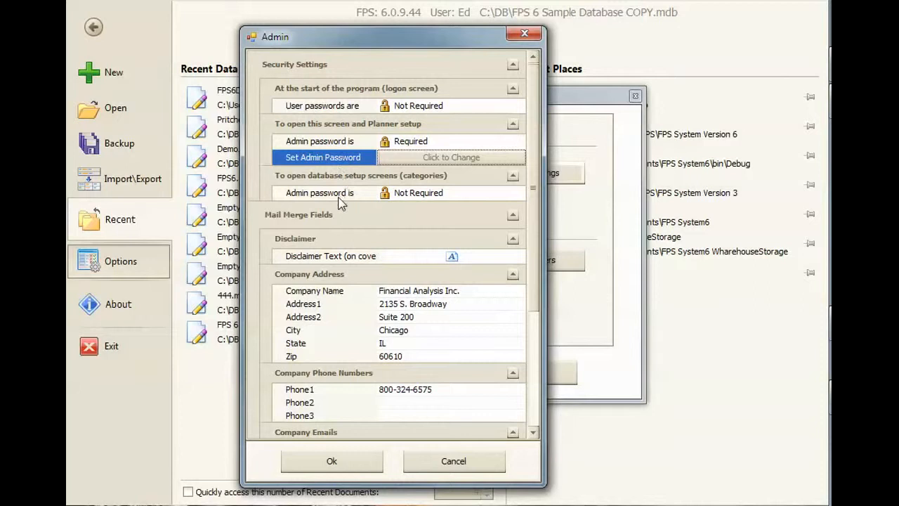
Step: Set the admin password for opening the database setup screens (categories) to Required
{"action": "left_click", "coordinate": [422, 194]}
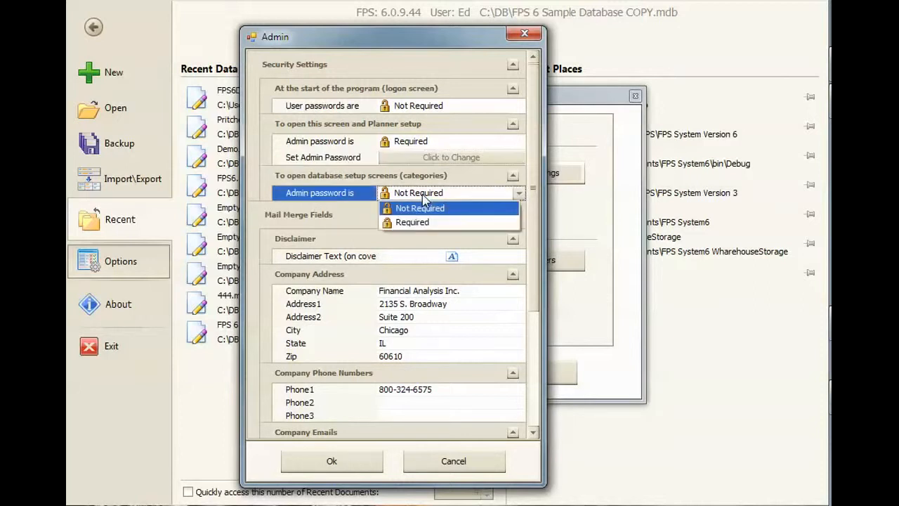
{"action": "left_click", "coordinate": [406, 222]}
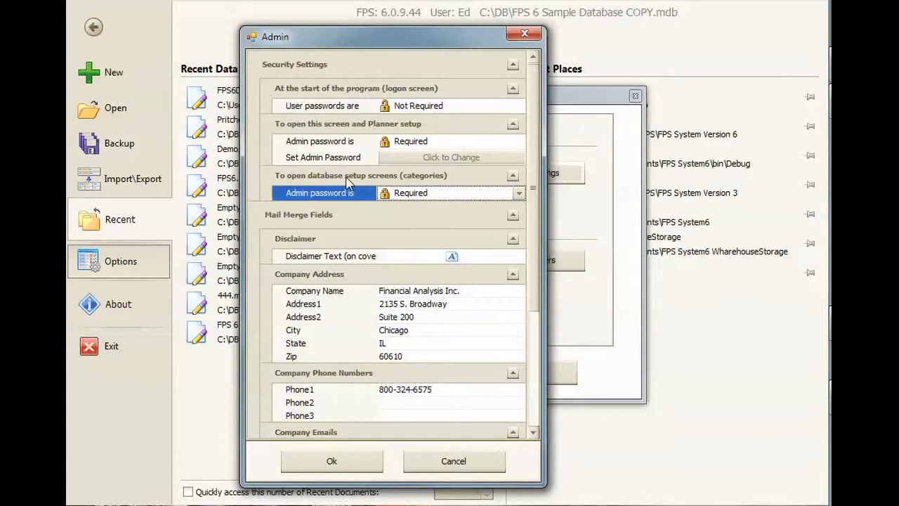
{"action": "left_click", "coordinate": [430, 194]}
{"action": "left_click", "coordinate": [416, 194]}
Step: Examine the disclaimer text in the mail merge fields without editing it
{"action": "left_click", "coordinate": [433, 259]}
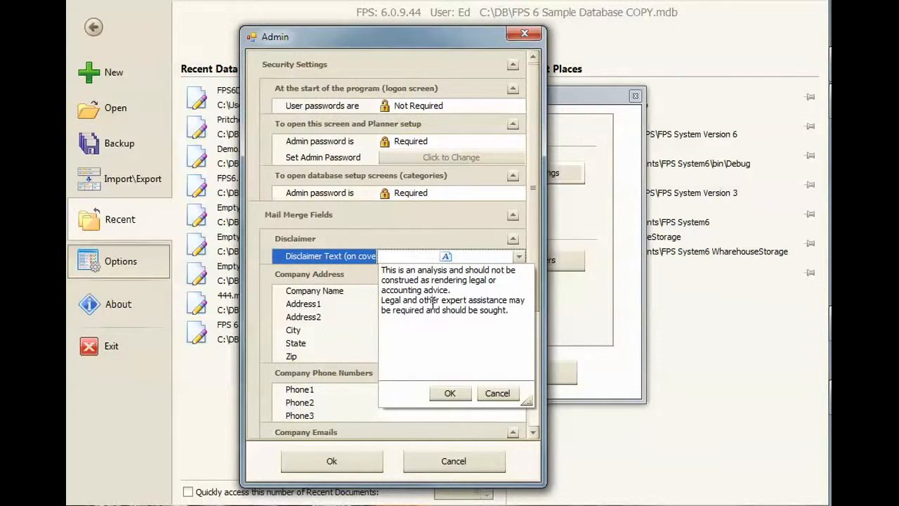
{"action": "left_click_drag", "start_coordinate": [382, 271], "coordinate": [490, 311]}
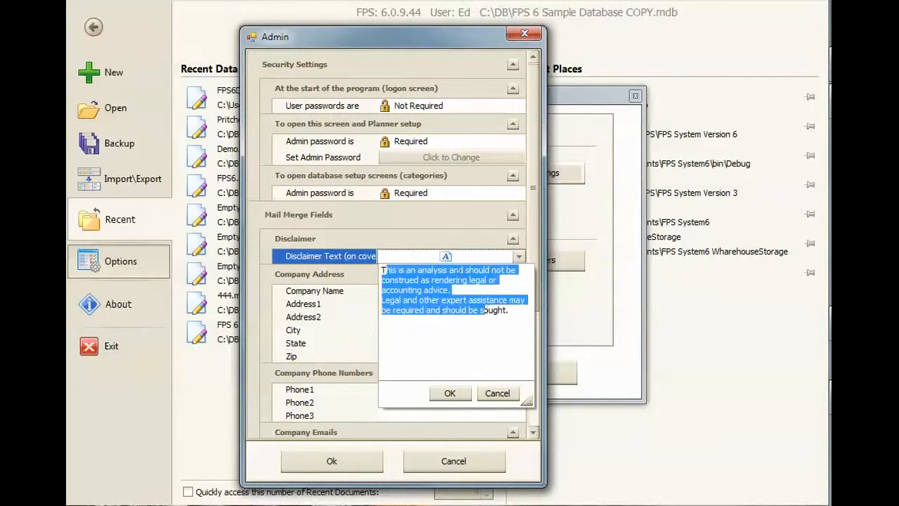
{"action": "left_click", "coordinate": [415, 259]}
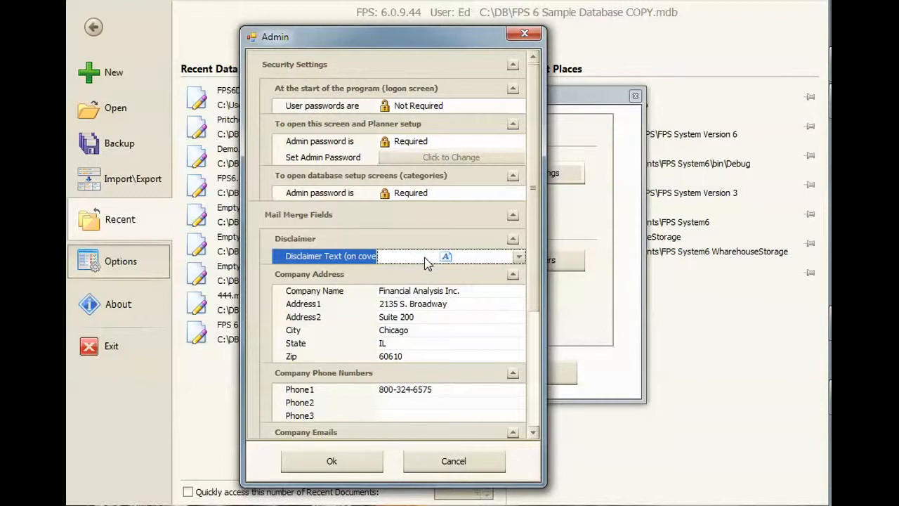
{"action": "left_click", "coordinate": [419, 260]}
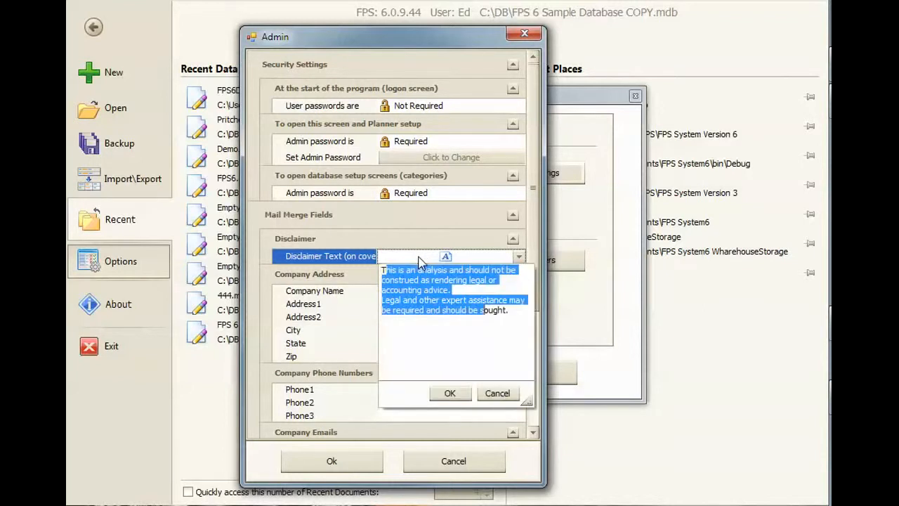
{"action": "left_click", "coordinate": [421, 263]}
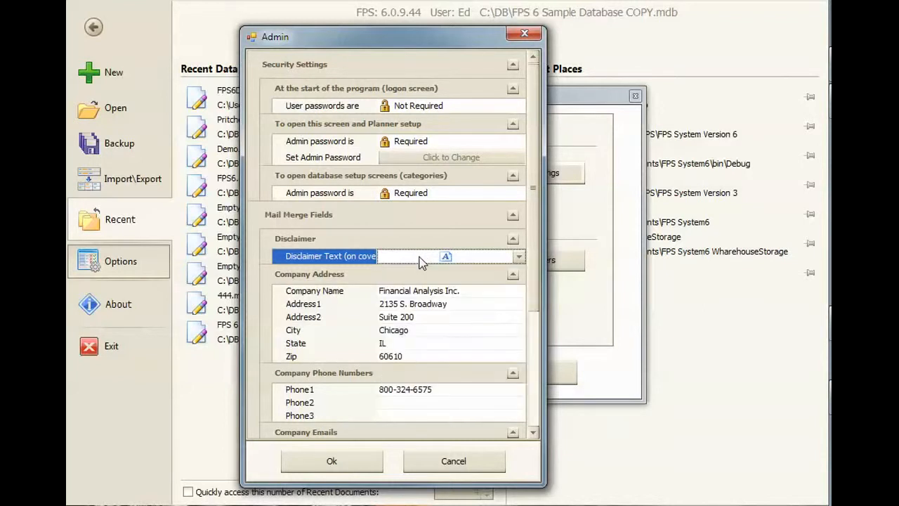
Step: Review the company address, phone number, email and website fields used for mail merge
{"action": "left_click", "coordinate": [395, 292]}
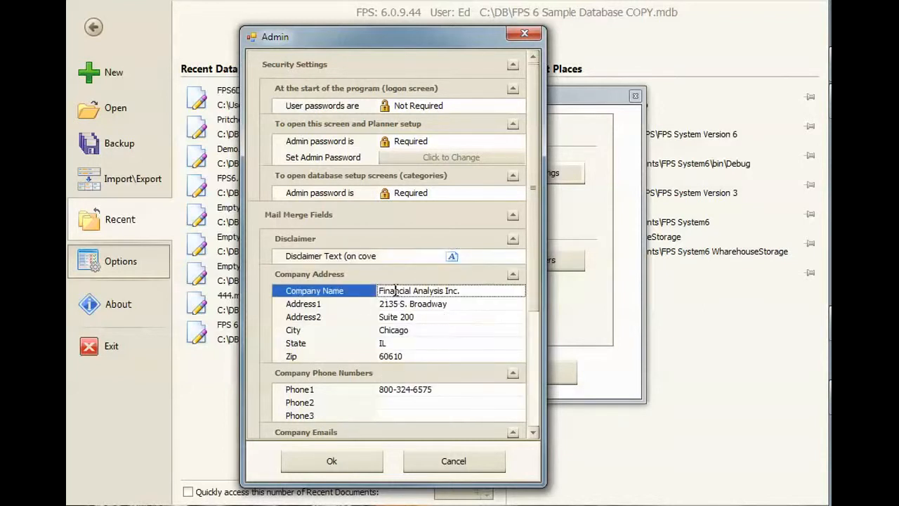
{"action": "left_click", "coordinate": [392, 320]}
{"action": "left_click", "coordinate": [400, 346]}
{"action": "left_click_drag", "start_coordinate": [532, 296], "coordinate": [533, 362]}
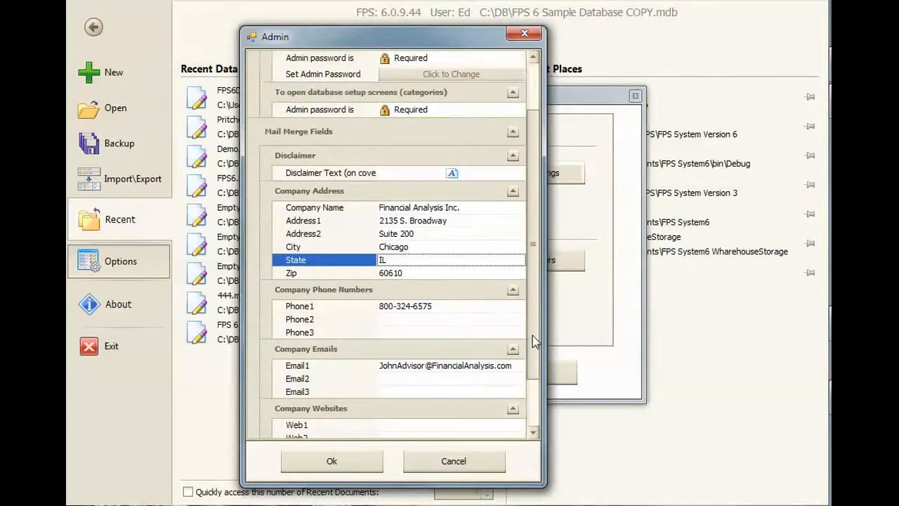
{"action": "left_click", "coordinate": [403, 276]}
{"action": "left_click", "coordinate": [405, 307]}
{"action": "left_click", "coordinate": [407, 321]}
{"action": "left_click", "coordinate": [412, 332]}
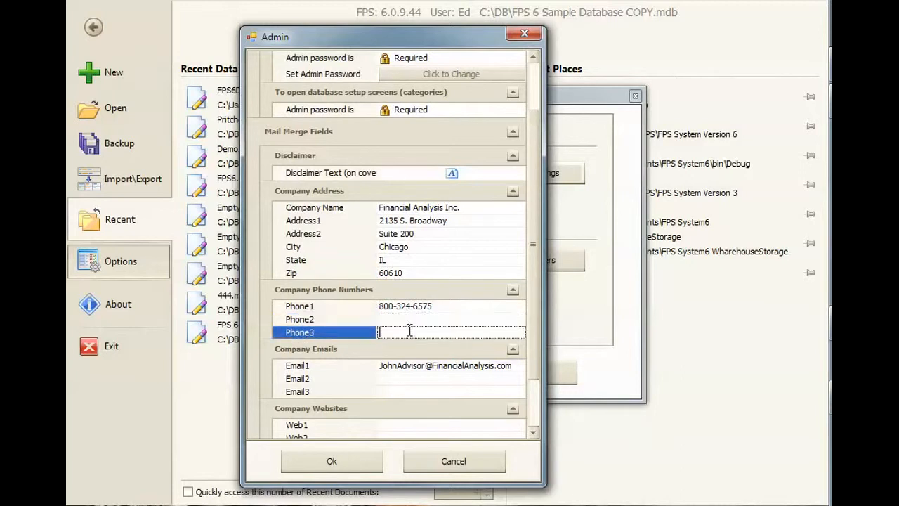
{"action": "scroll", "coordinate": [532, 309], "scroll_direction": "down", "scroll_amount": 2}
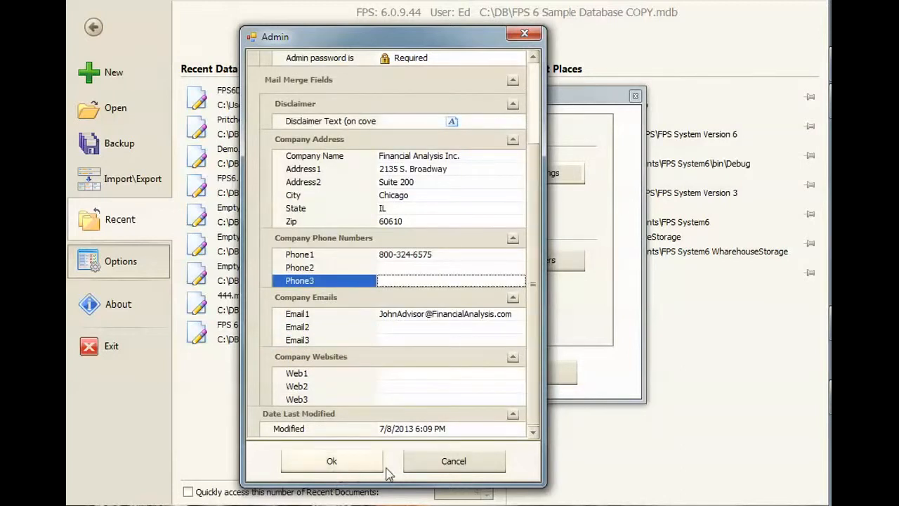
Step: Save the admin settings and acknowledge the restart notice
{"action": "left_click", "coordinate": [337, 462]}
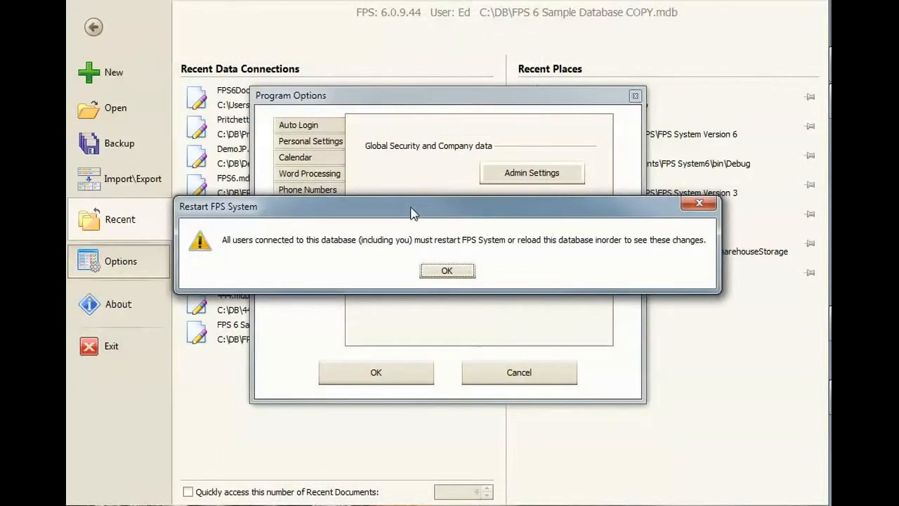
{"action": "left_click_drag", "start_coordinate": [414, 213], "coordinate": [377, 230]}
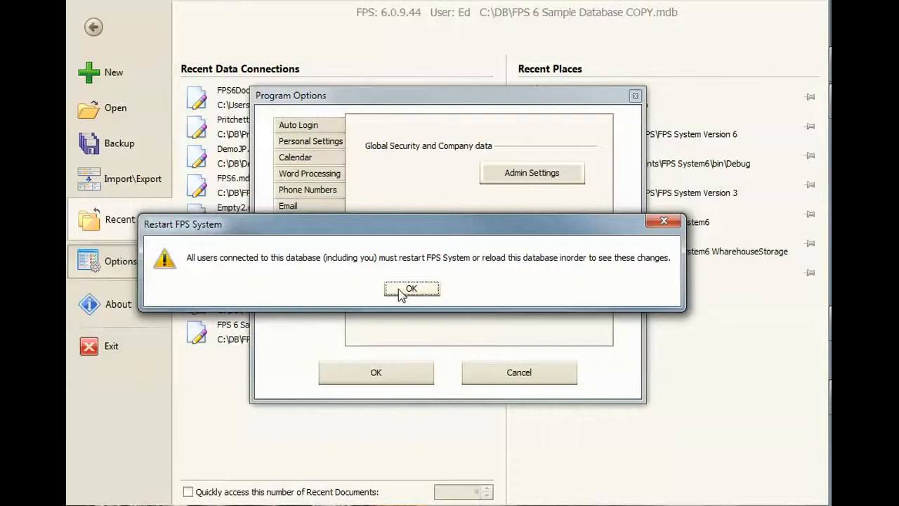
{"action": "left_click", "coordinate": [401, 291]}
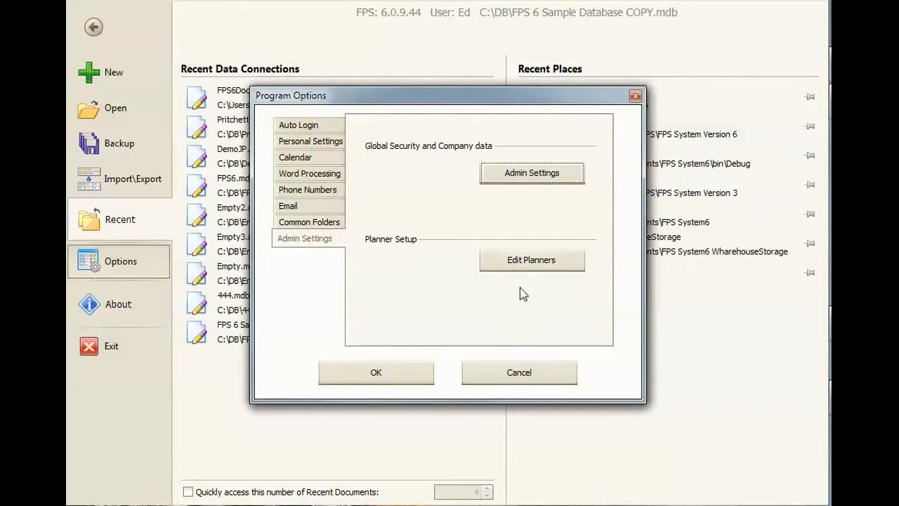
Step: Open the planner setup for editing by entering the admin password in the password prompt
{"action": "left_click", "coordinate": [527, 261]}
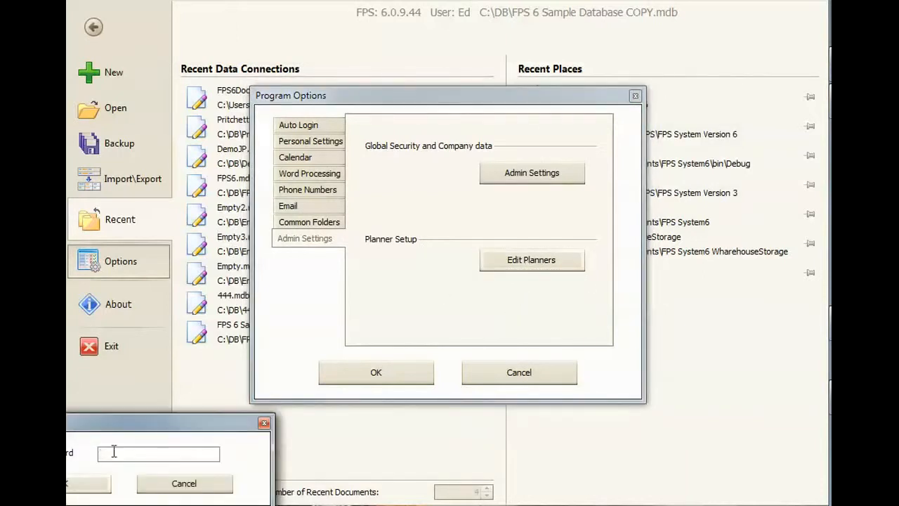
{"action": "left_click_drag", "start_coordinate": [164, 427], "coordinate": [425, 256]}
{"action": "left_click_drag", "start_coordinate": [317, 249], "coordinate": [424, 297]}
{"action": "left_click_drag", "start_coordinate": [486, 297], "coordinate": [400, 273]}
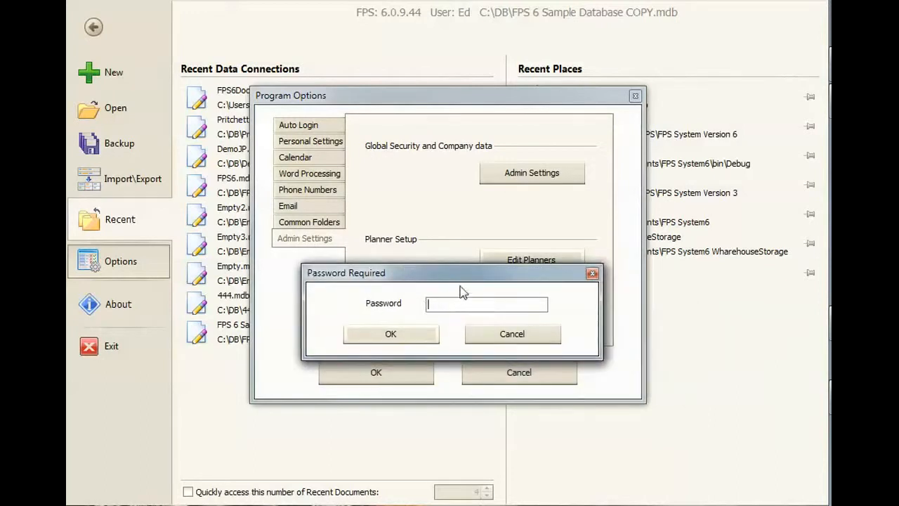
{"action": "type", "text": "****"}
{"action": "key", "text": "Return"}
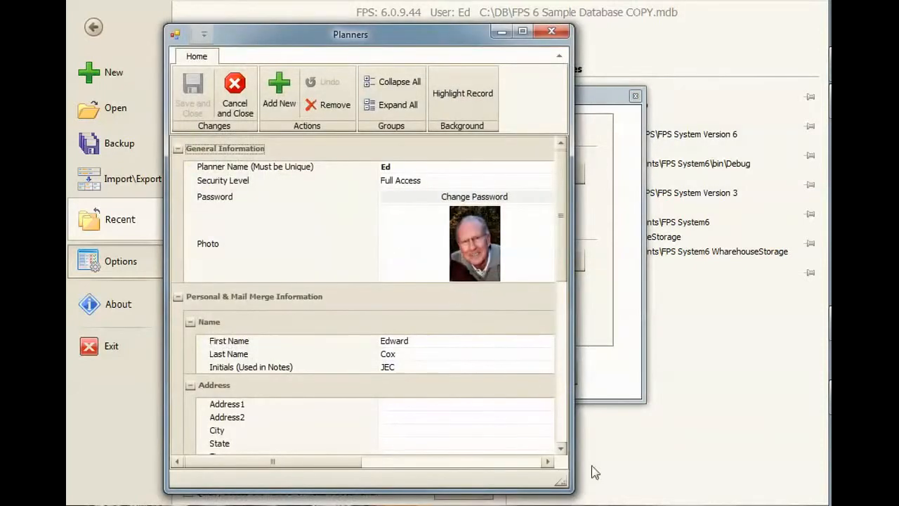
Step: Resize the Planners window and change the first planner's unique planner name to the longer nickname
{"action": "left_click_drag", "start_coordinate": [570, 489], "coordinate": [572, 473]}
{"action": "left_click", "coordinate": [413, 181]}
{"action": "left_click", "coordinate": [419, 181]}
{"action": "left_click", "coordinate": [418, 168]}
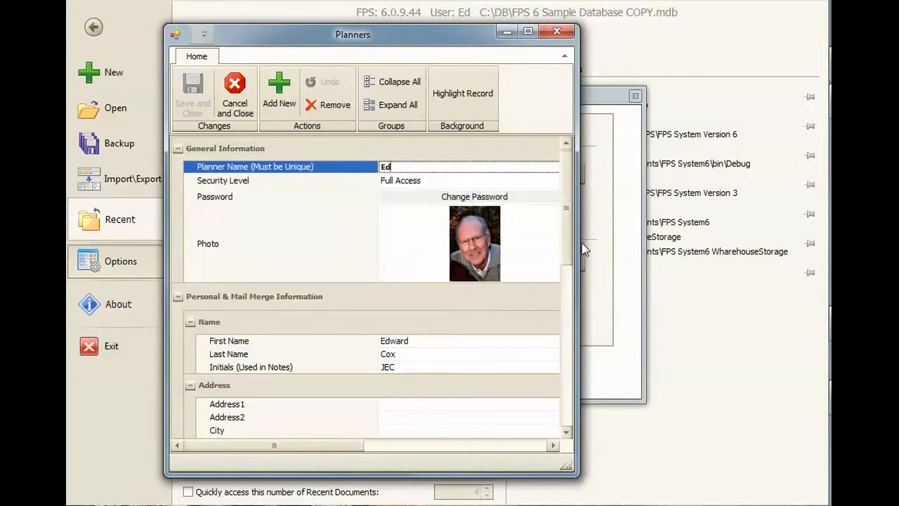
{"action": "left_click_drag", "start_coordinate": [578, 246], "coordinate": [545, 246]}
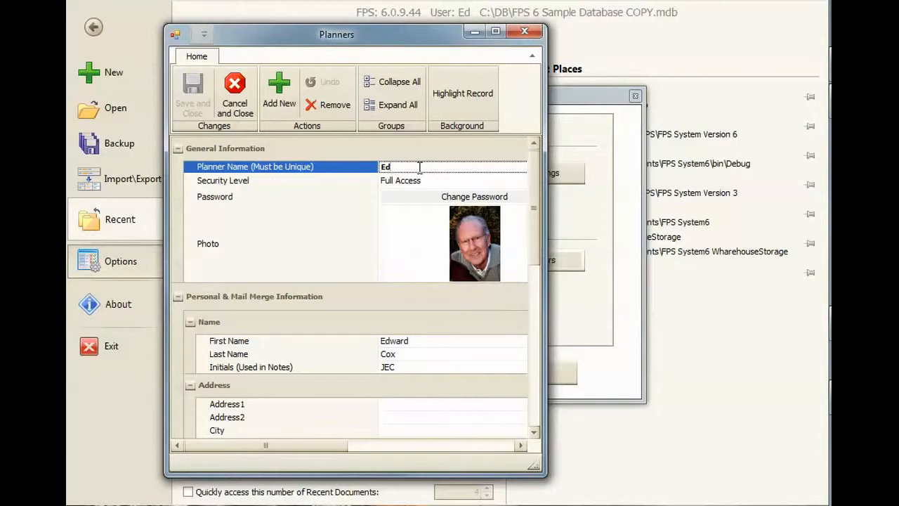
{"action": "type", "text": "dy"}
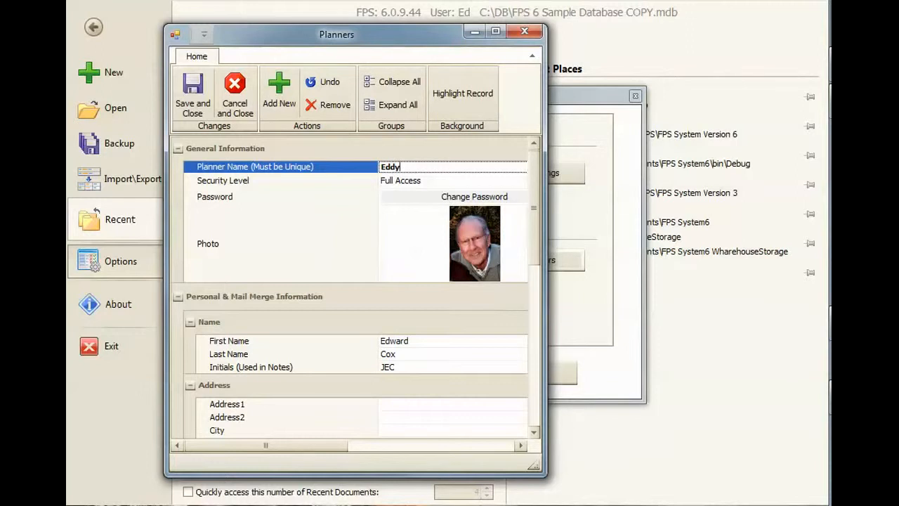
Step: Try both security levels for the first planner and set the level to Limited
{"action": "left_click", "coordinate": [437, 182]}
{"action": "left_click", "coordinate": [413, 195]}
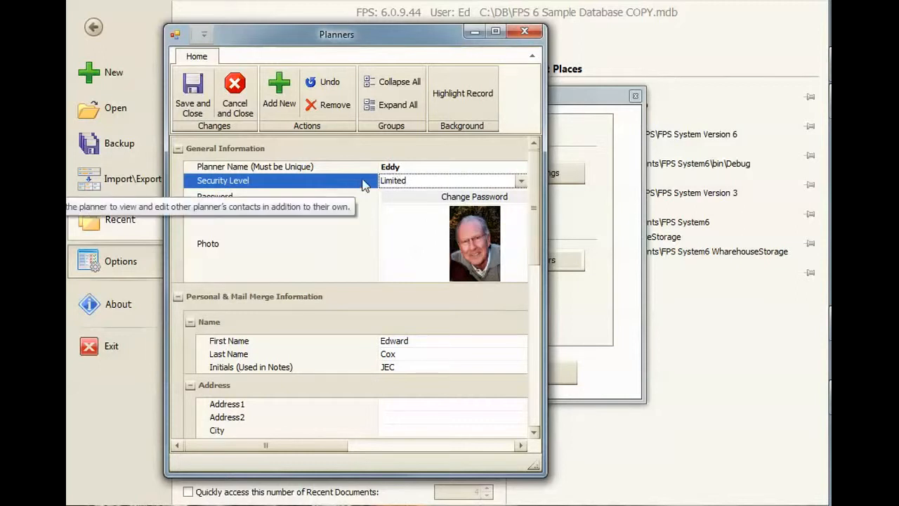
{"action": "left_click", "coordinate": [403, 186]}
{"action": "left_click", "coordinate": [406, 206]}
{"action": "left_click", "coordinate": [401, 185]}
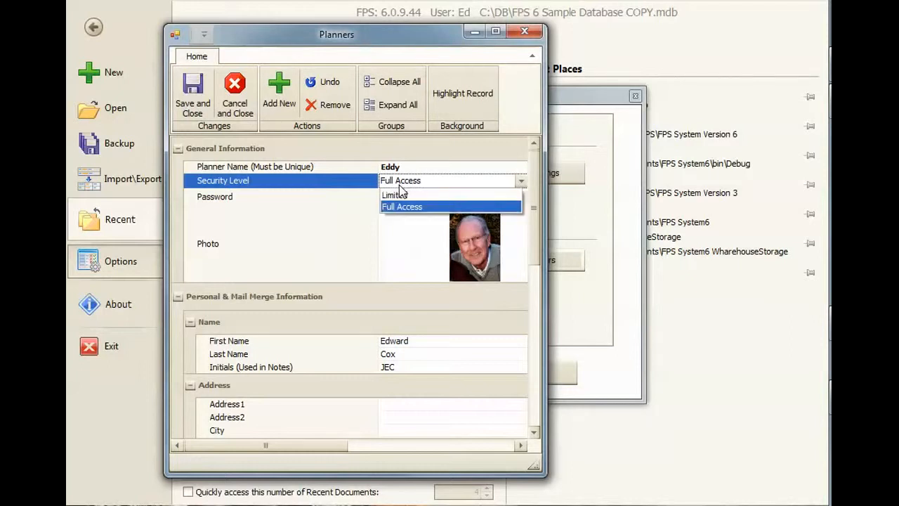
{"action": "left_click", "coordinate": [400, 186]}
{"action": "left_click", "coordinate": [401, 186]}
{"action": "left_click", "coordinate": [400, 185]}
{"action": "left_click", "coordinate": [401, 186]}
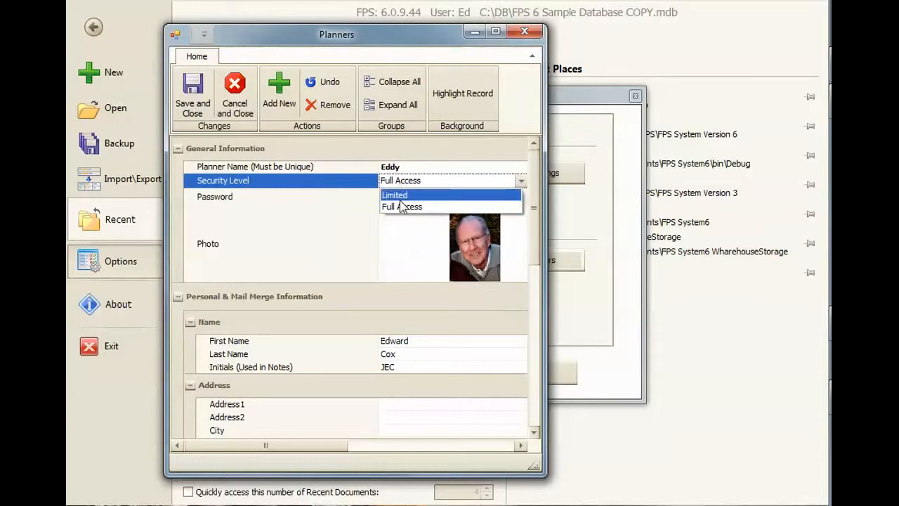
{"action": "left_click", "coordinate": [400, 194]}
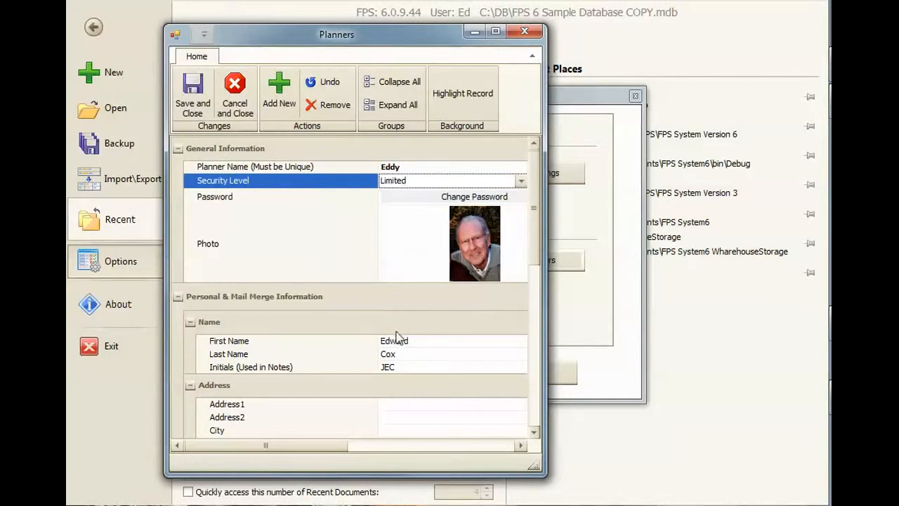
Step: Review the planner's name, initials and remaining personal and mail merge fields
{"action": "left_click", "coordinate": [409, 355]}
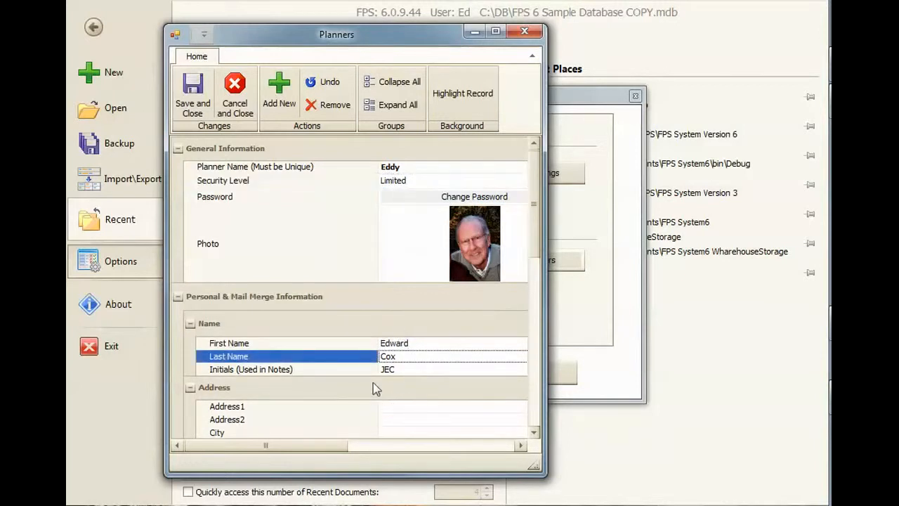
{"action": "left_click", "coordinate": [422, 369]}
{"action": "left_click_drag", "start_coordinate": [538, 208], "coordinate": [535, 343]}
{"action": "left_click_drag", "start_coordinate": [533, 280], "coordinate": [528, 196]}
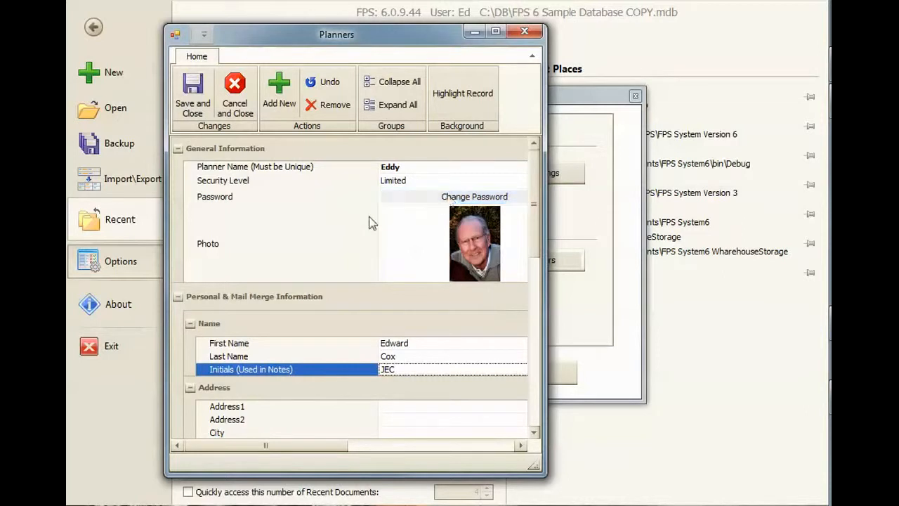
Step: Enter and confirm a new password for the planner, and save the planner setup, acknowledging the restart notice
{"action": "left_click", "coordinate": [439, 200]}
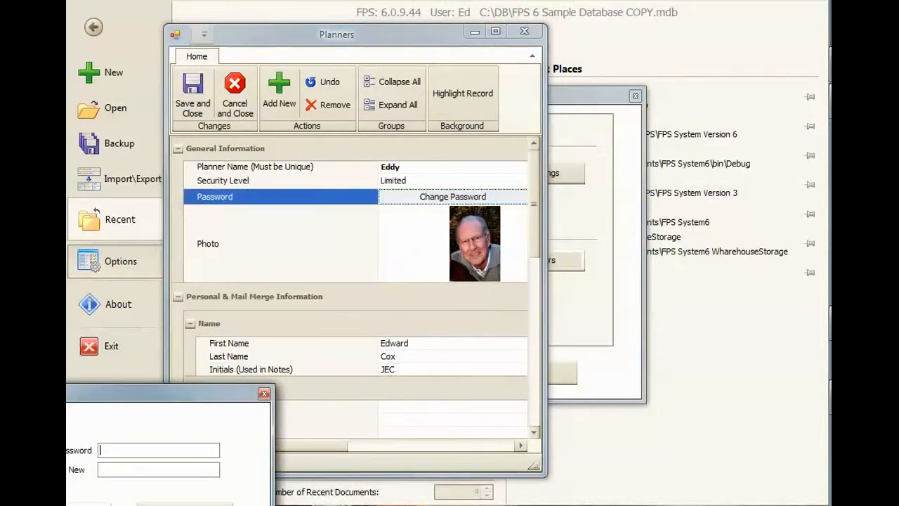
{"action": "left_click_drag", "start_coordinate": [138, 396], "coordinate": [321, 206]}
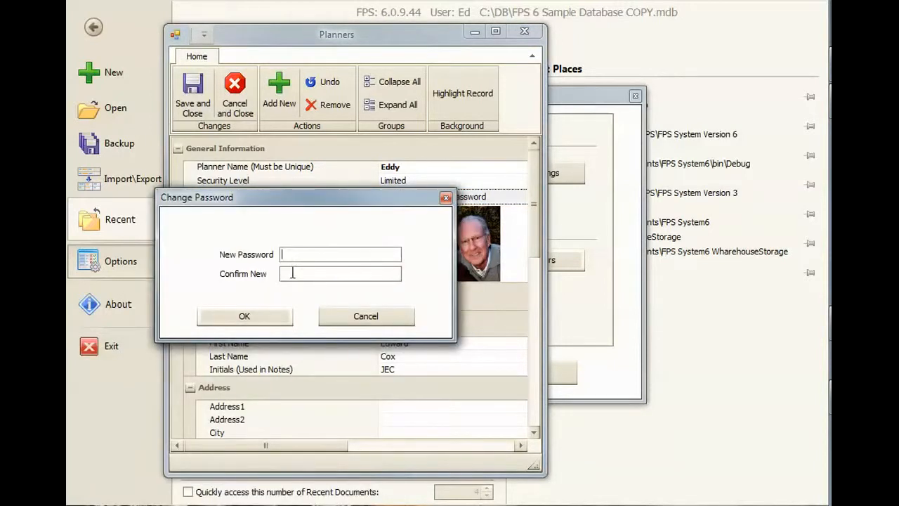
{"action": "type", "text": "*"}
{"action": "left_click", "coordinate": [236, 319]}
{"action": "left_click", "coordinate": [301, 290]}
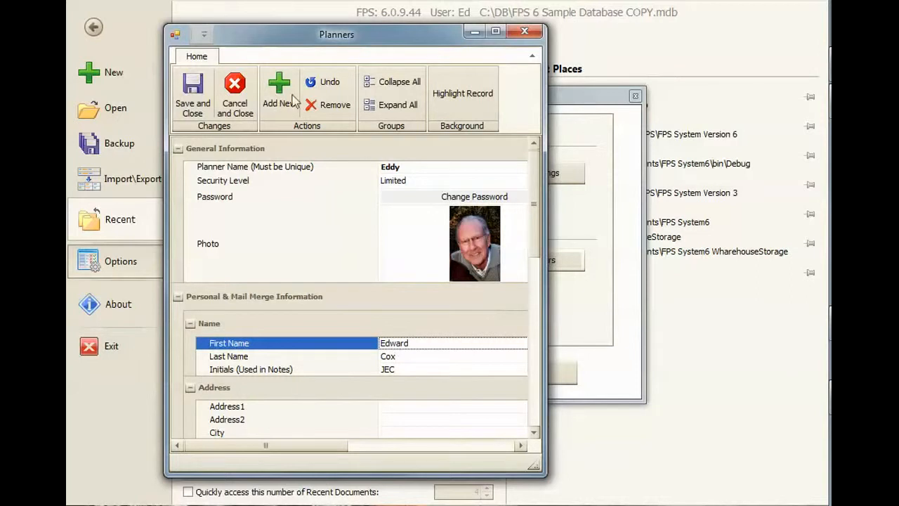
{"action": "left_click", "coordinate": [197, 99]}
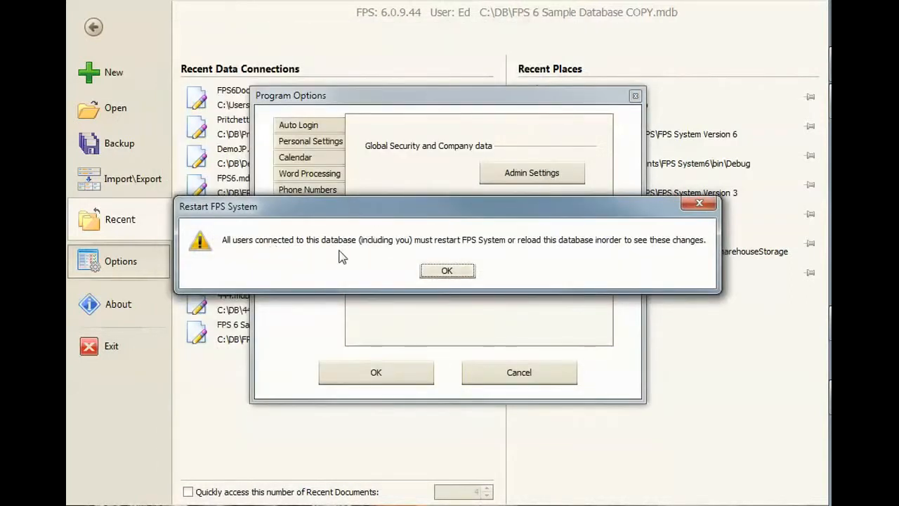
{"action": "left_click", "coordinate": [447, 271]}
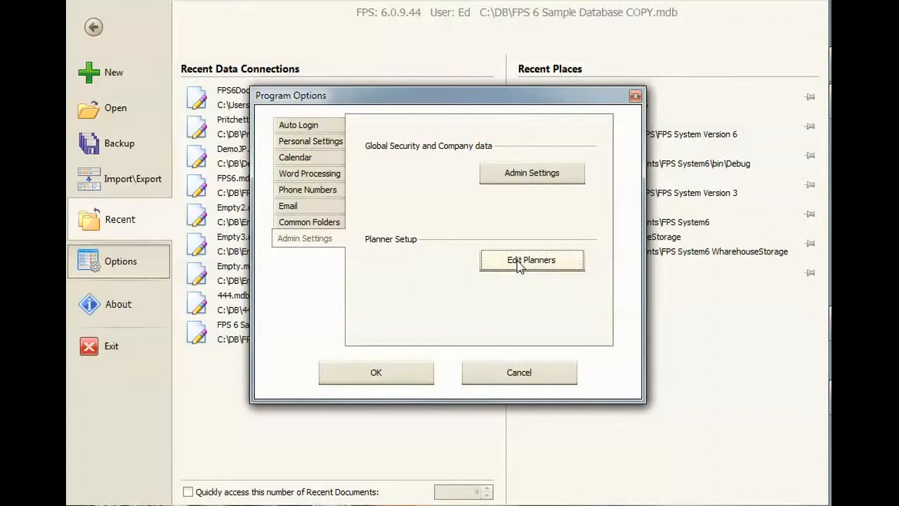
Step: Reopen the global security and company data settings by entering the admin password
{"action": "left_click", "coordinate": [513, 184]}
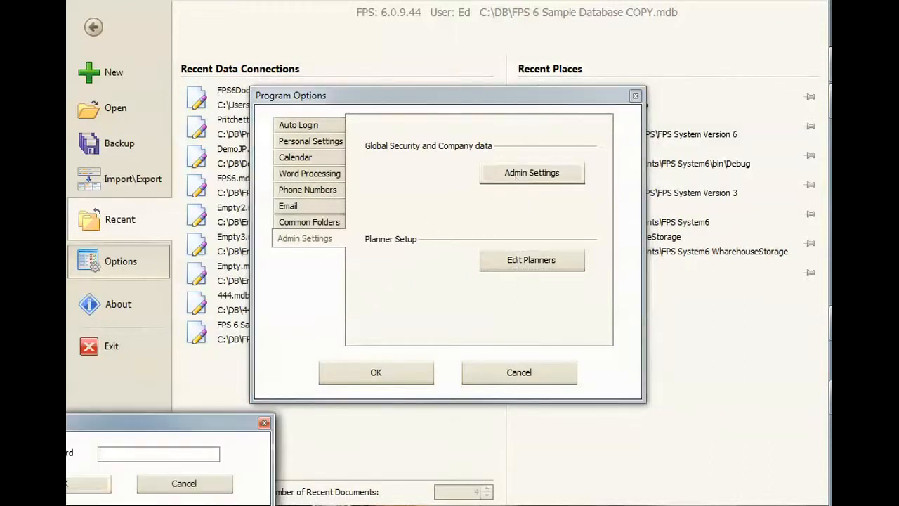
{"action": "left_click_drag", "start_coordinate": [143, 432], "coordinate": [455, 186]}
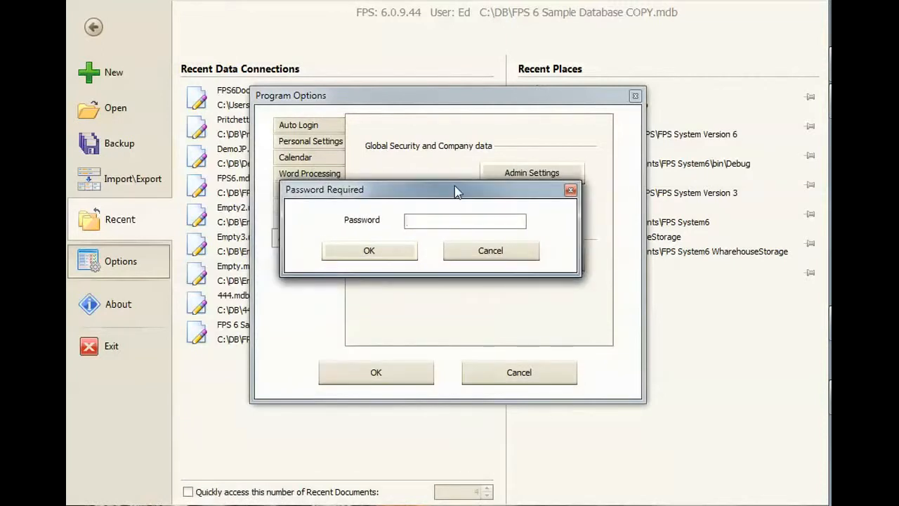
{"action": "type", "text": "*****"}
{"action": "key", "text": "Return"}
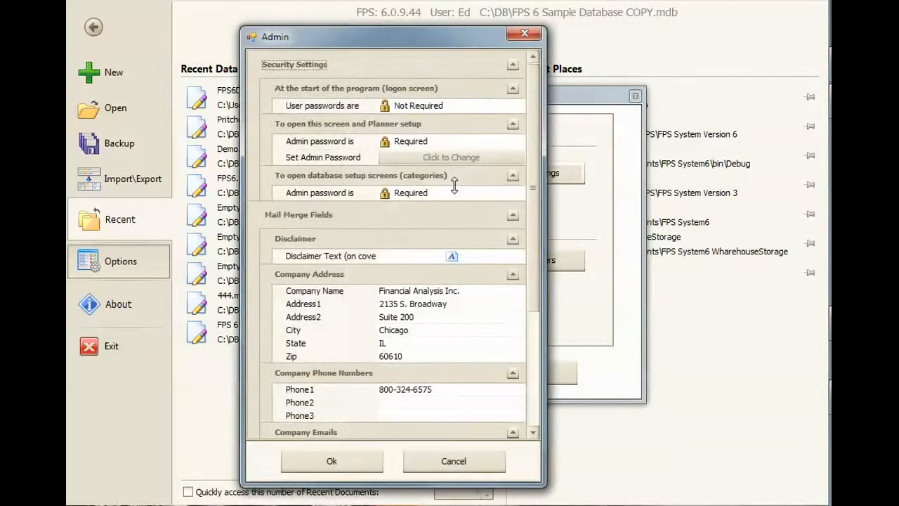
Step: Set user passwords at the logon screen to Required, and save the admin settings and program options
{"action": "left_click", "coordinate": [417, 107]}
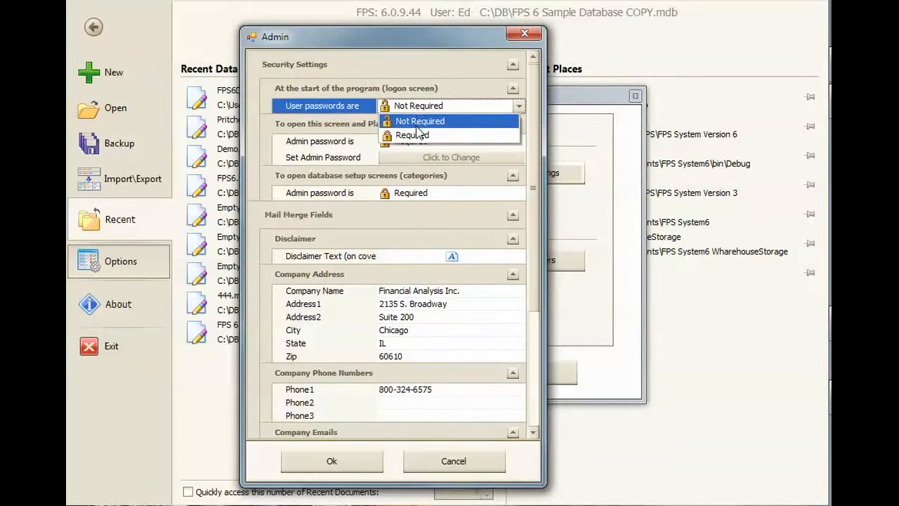
{"action": "left_click", "coordinate": [412, 136]}
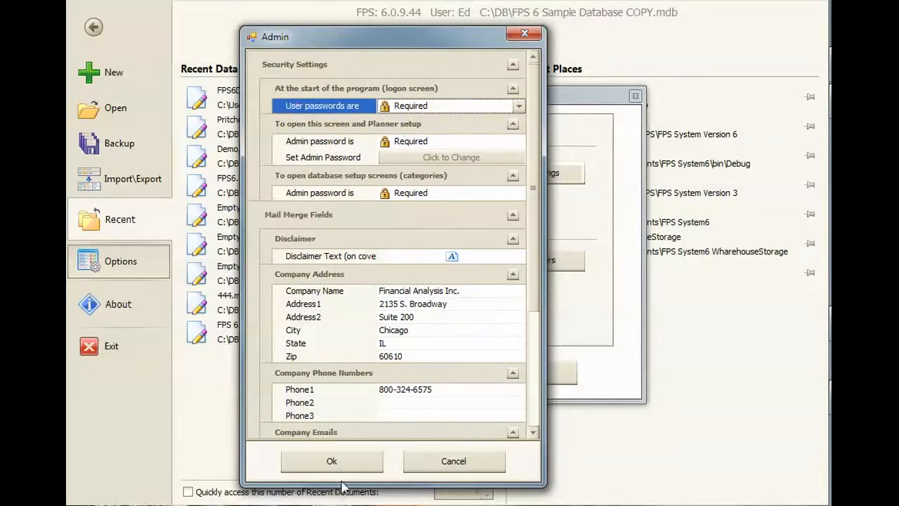
{"action": "left_click", "coordinate": [333, 463]}
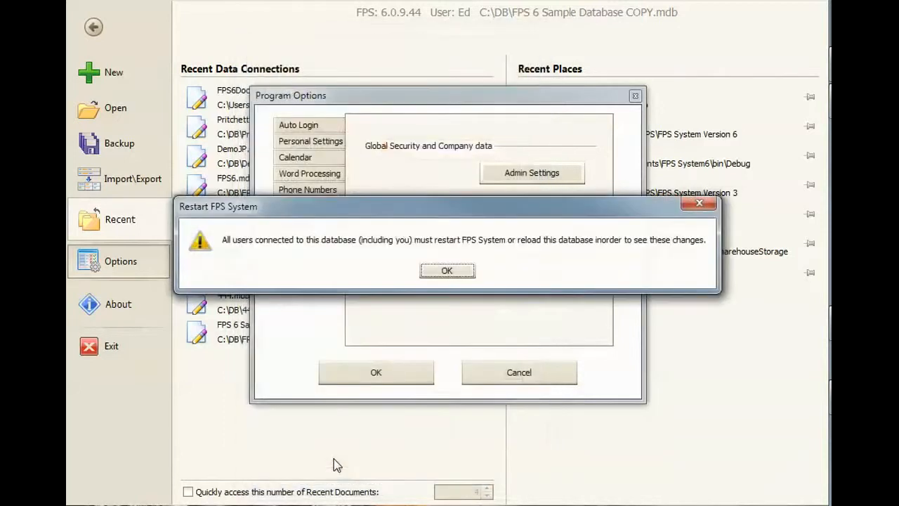
{"action": "left_click", "coordinate": [447, 272]}
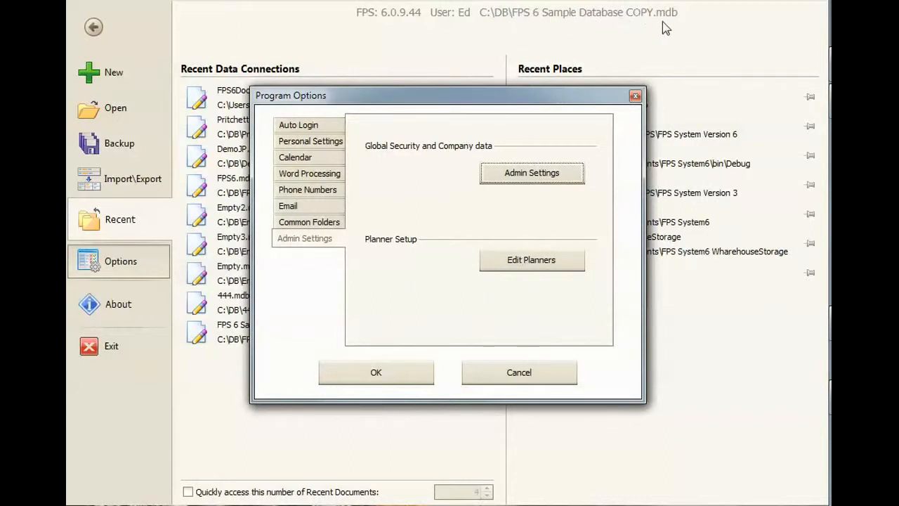
{"action": "left_click", "coordinate": [390, 370]}
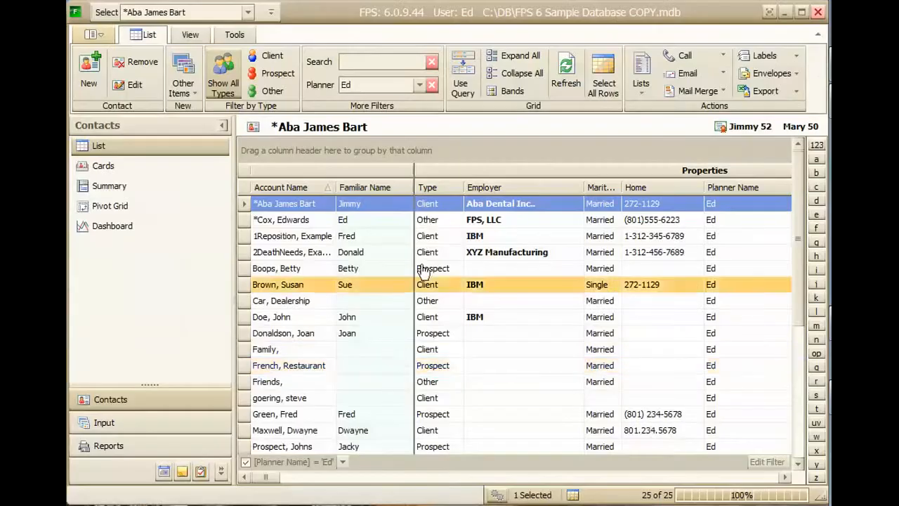
Step: Reload the FPS 6 Sample Database COPY.mdb connection and try to sign in as the first planner without a password
{"action": "left_click", "coordinate": [94, 35]}
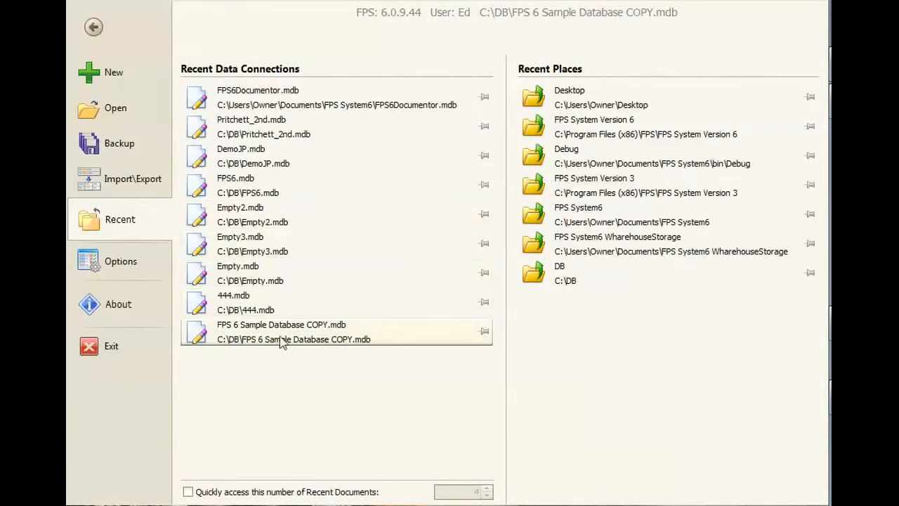
{"action": "left_click", "coordinate": [281, 337]}
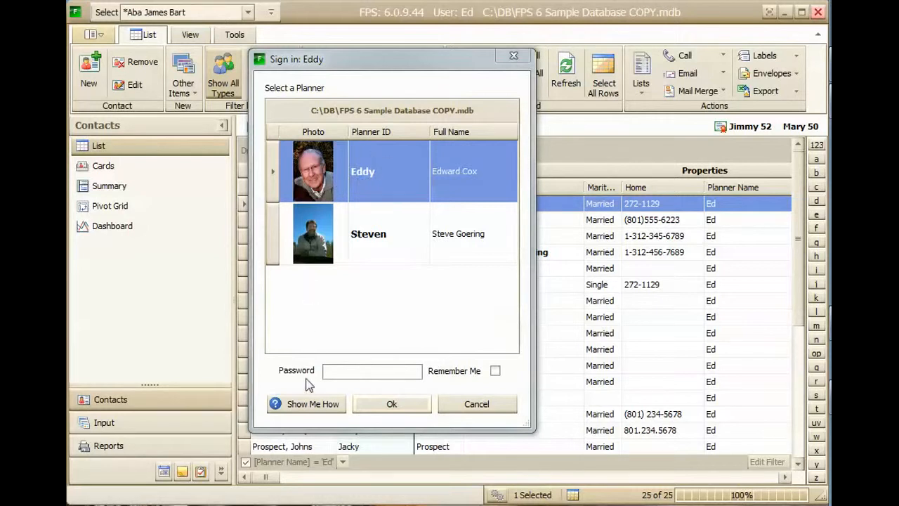
{"action": "double_click", "coordinate": [397, 178]}
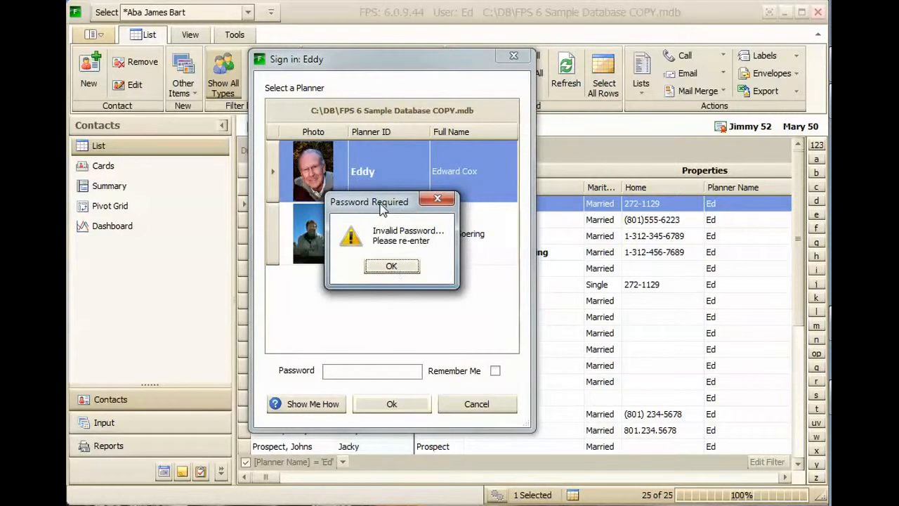
{"action": "left_click_drag", "start_coordinate": [384, 208], "coordinate": [387, 208]}
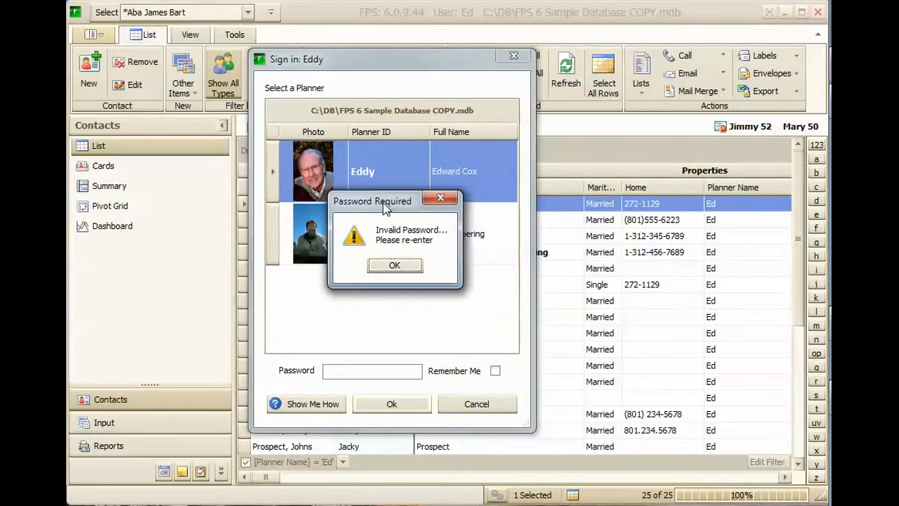
{"action": "left_click", "coordinate": [394, 265]}
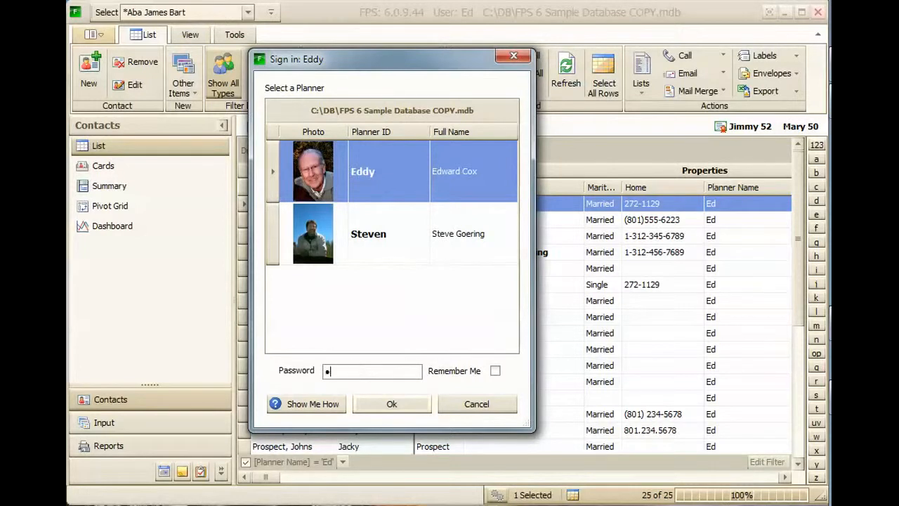
Step: Enter the first planner's password at the sign-in screen and log in to the database
{"action": "left_click", "coordinate": [392, 404]}
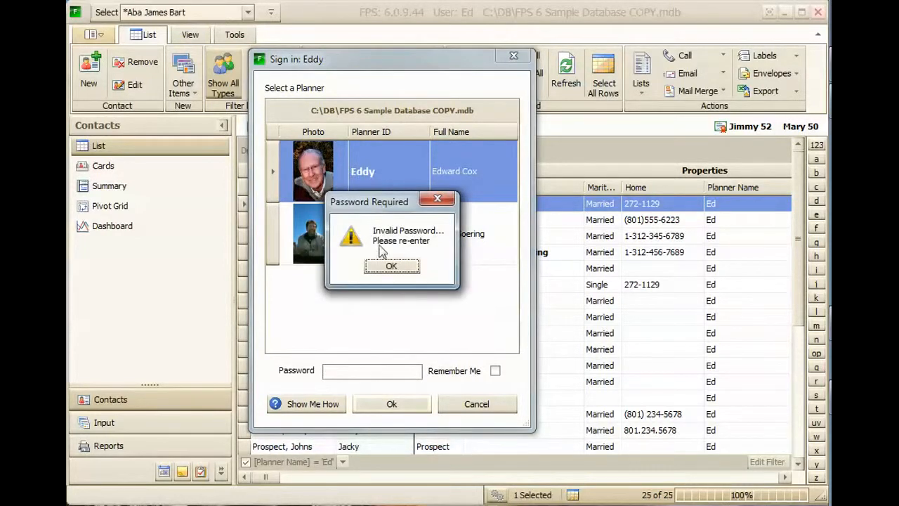
{"action": "left_click", "coordinate": [389, 267]}
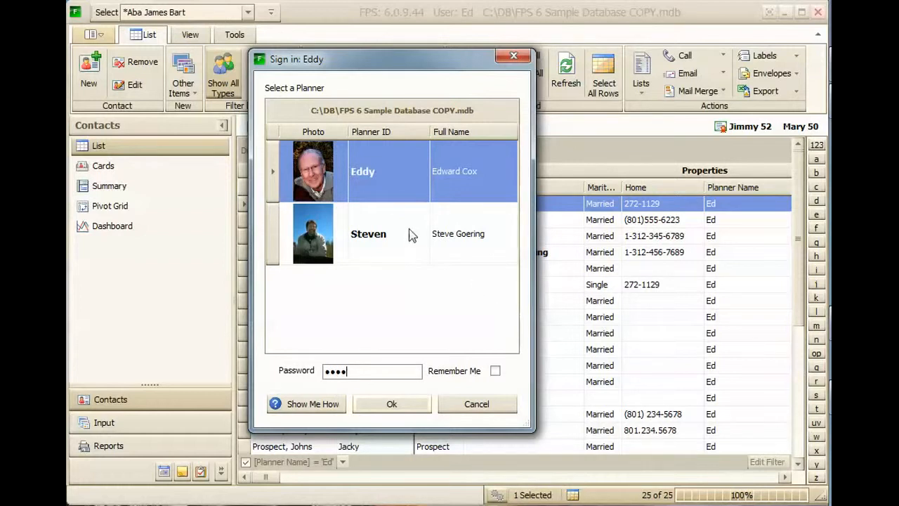
{"action": "left_click", "coordinate": [393, 406]}
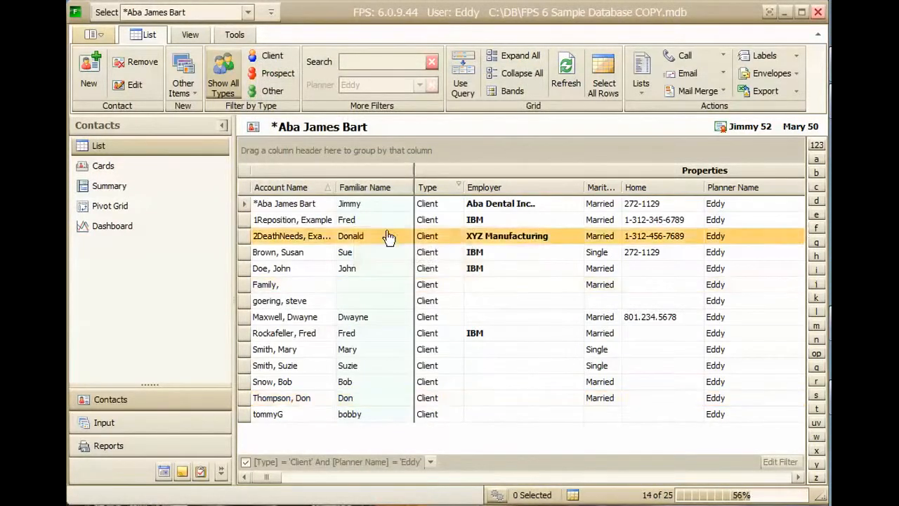